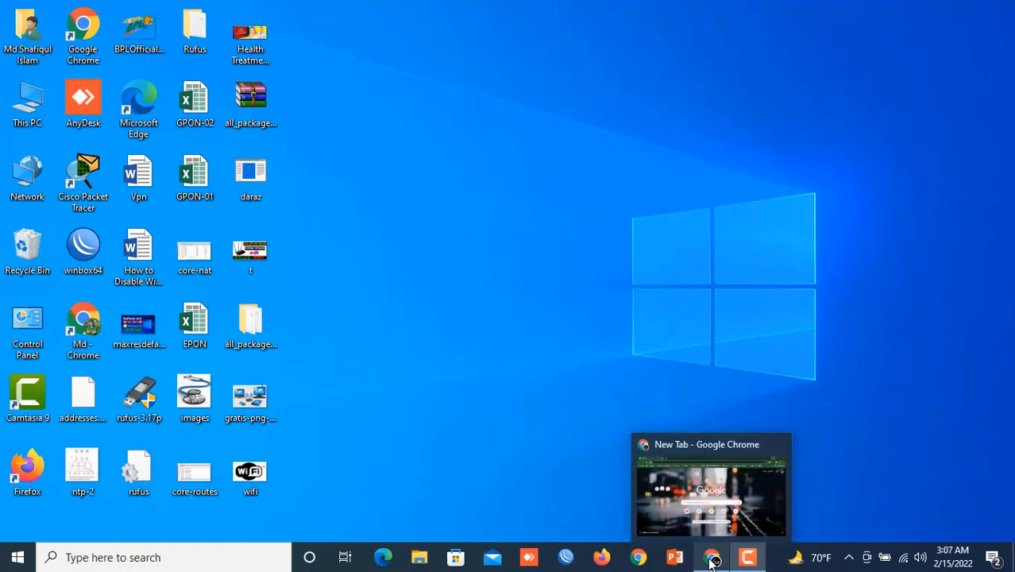
# - Switch to Chrome and open the router's administration page at 192.168.0.1
pyautogui.click(711, 560)
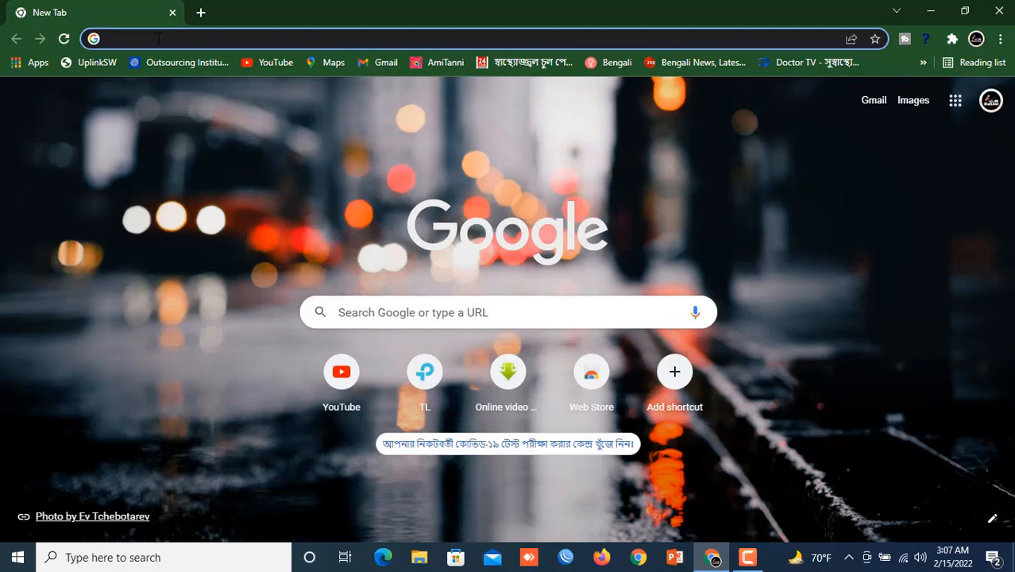
pyautogui.write('19')
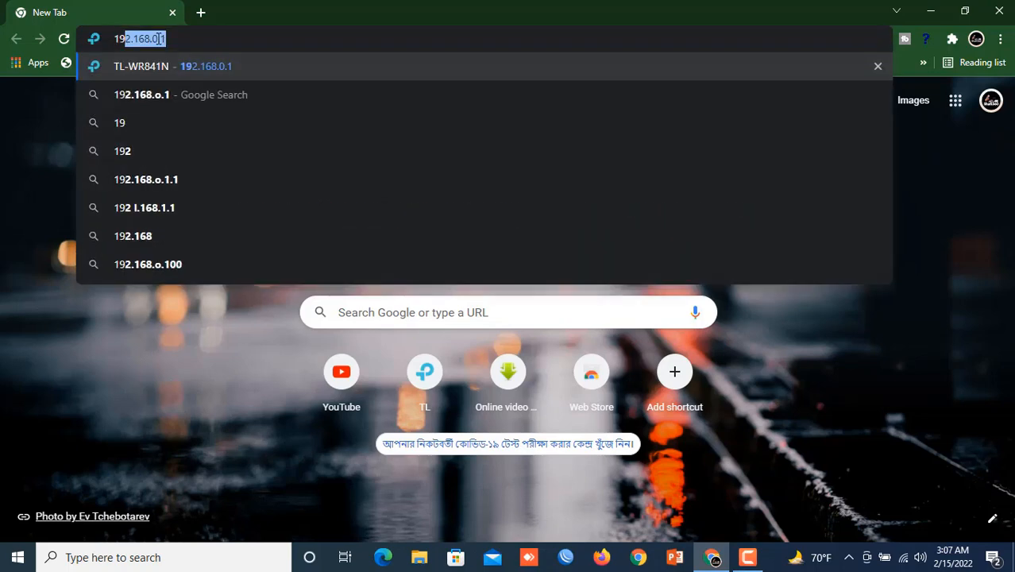
pyautogui.write('2.16')
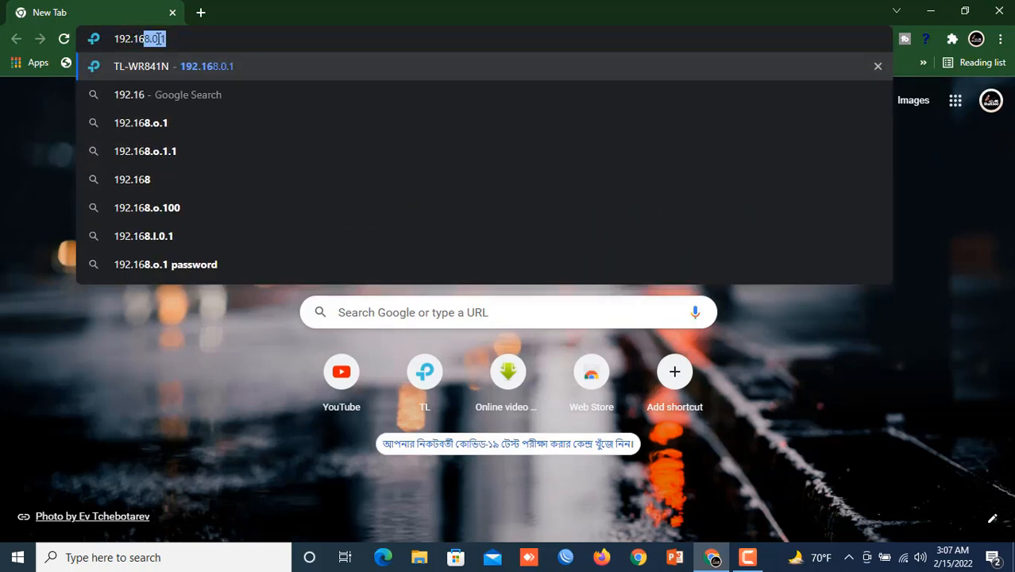
pyautogui.write('8.0')
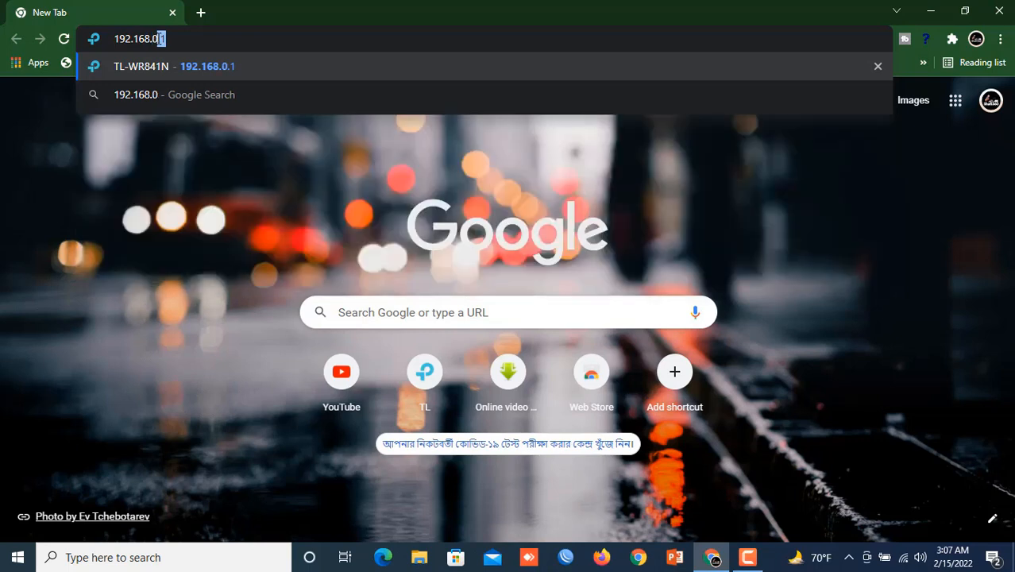
pyautogui.write('.1')
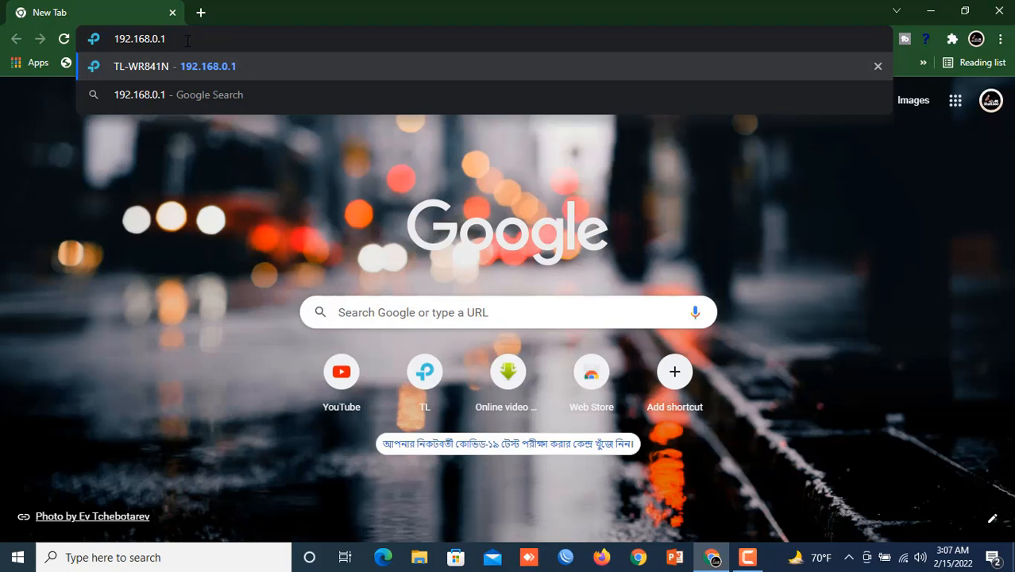
pyautogui.press('Return')
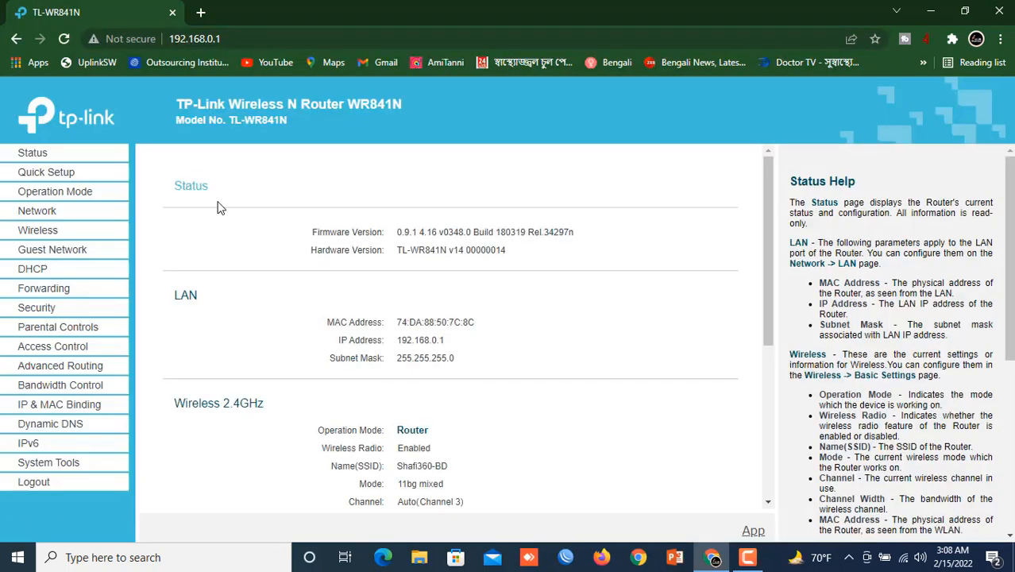
# - Open the router's DHCP clients list and highlight the first client's MAC address for checking
pyautogui.click(33, 274)
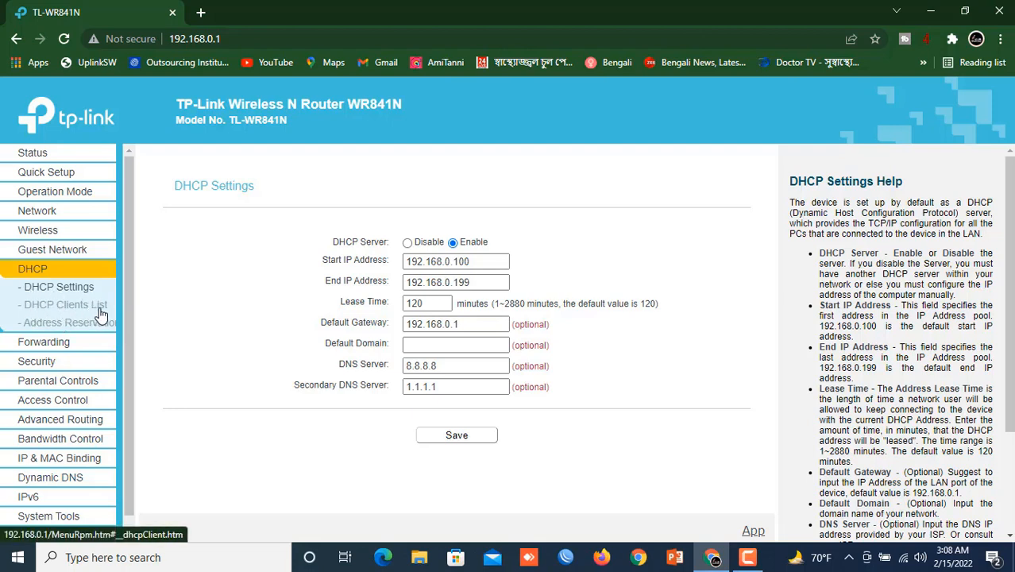
pyautogui.click(56, 312)
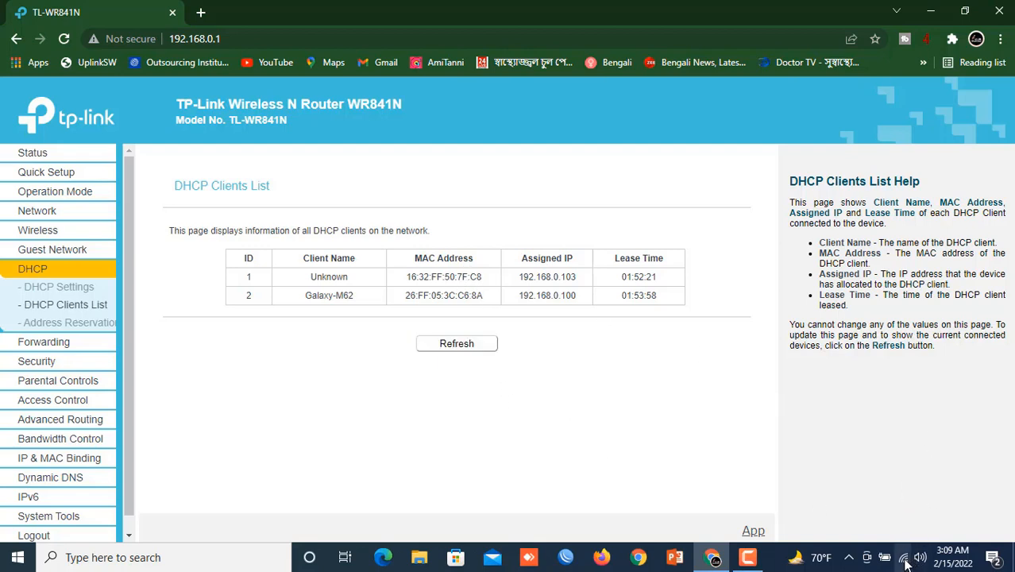
pyautogui.moveTo(906, 561)
pyautogui.moveTo(407, 277); pyautogui.dragTo(485, 282)
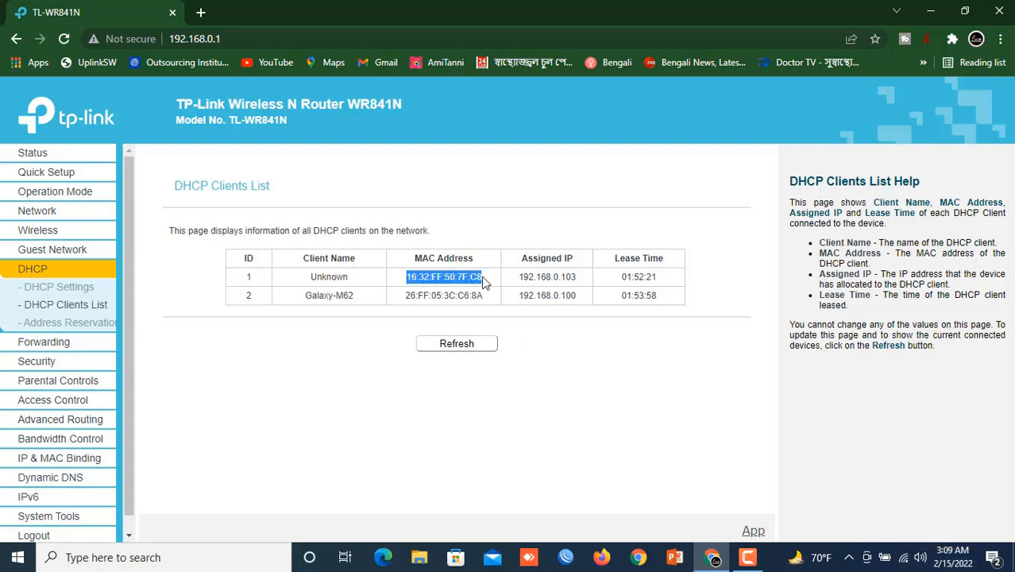
# - Open the Windows Network & Internet settings and display the connected Wi-Fi network's IP settings and properties
pyautogui.rightClick(906, 561)
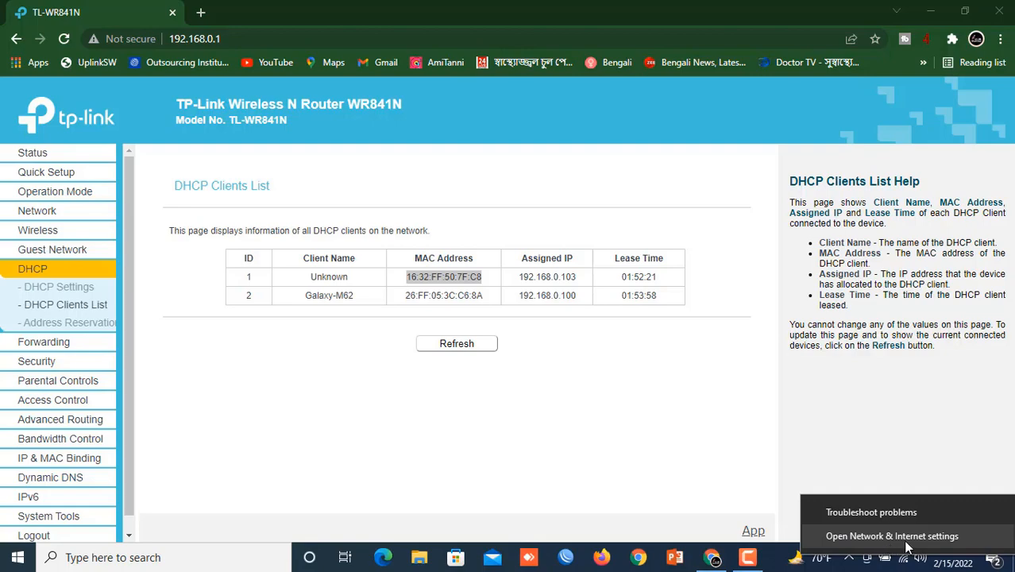
pyautogui.click(914, 539)
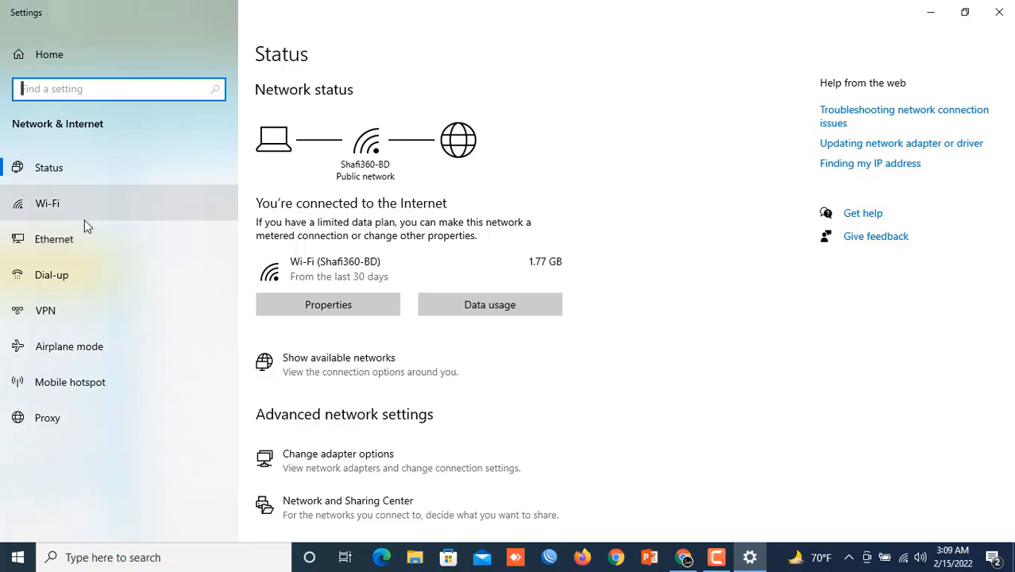
pyautogui.click(45, 206)
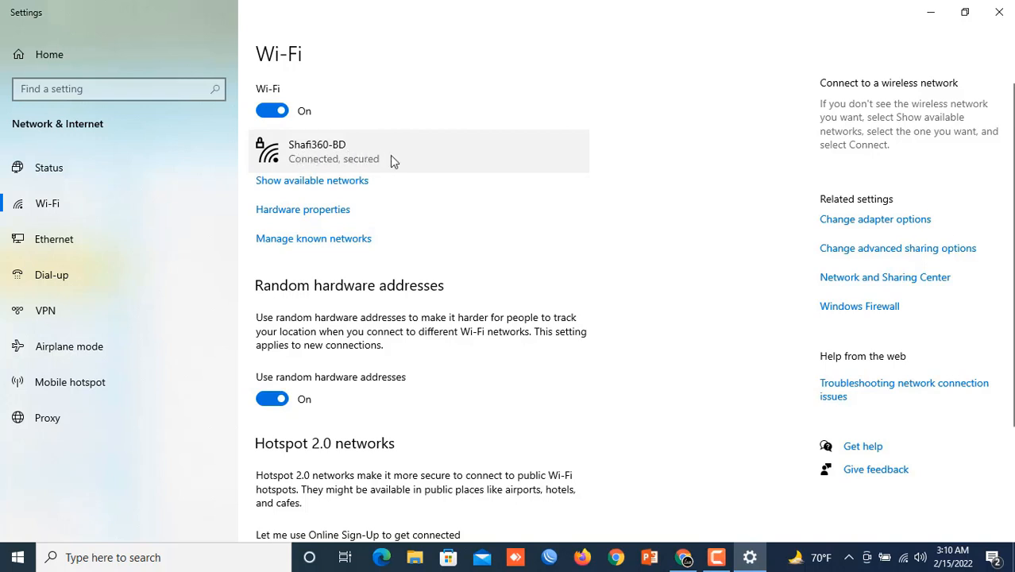
pyautogui.click(312, 159)
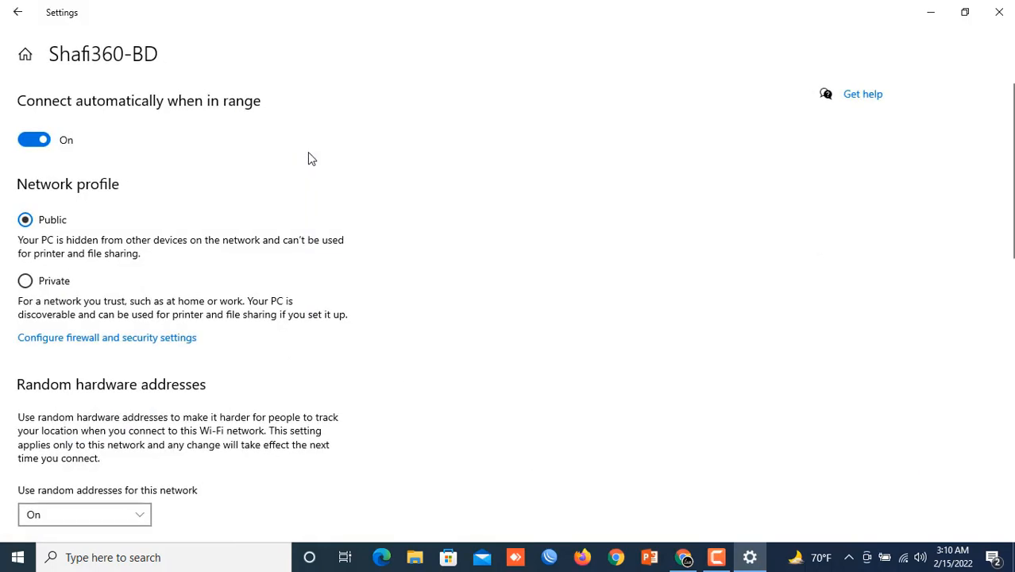
pyautogui.scroll(-10, 163, 207)
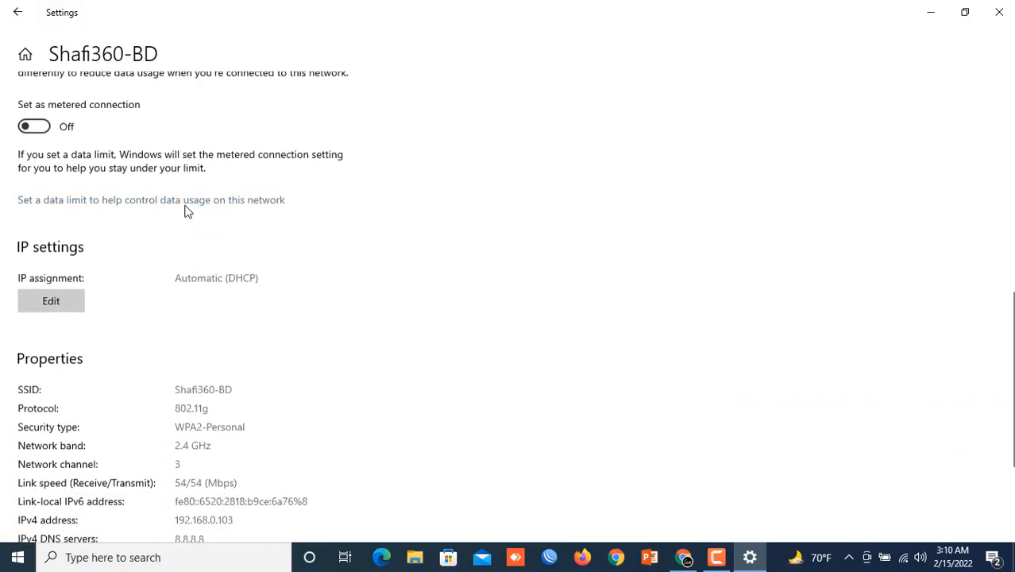
pyautogui.scroll(5, 163, 196)
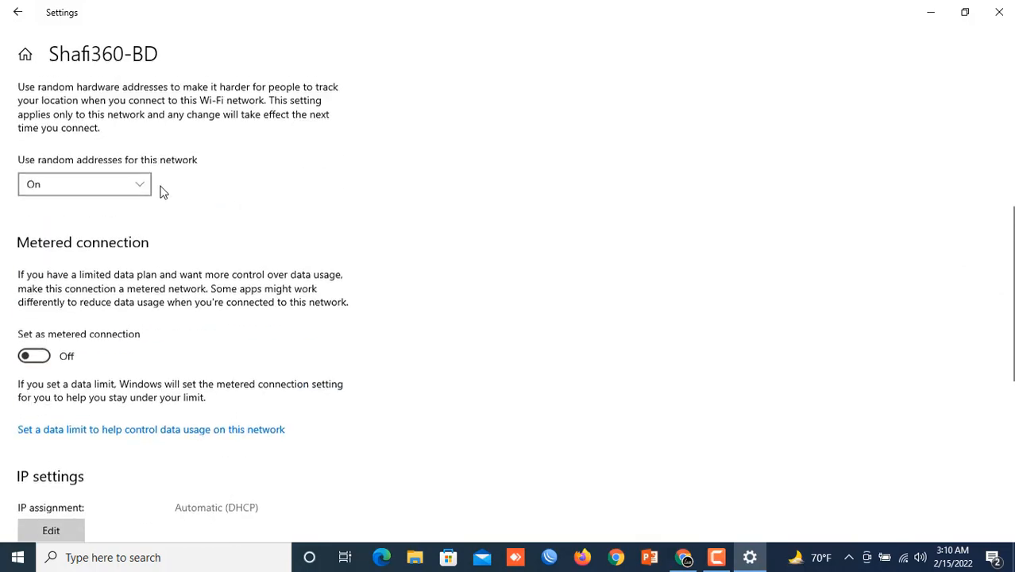
pyautogui.scroll(3, 161, 198)
pyautogui.scroll(-8, 155, 239)
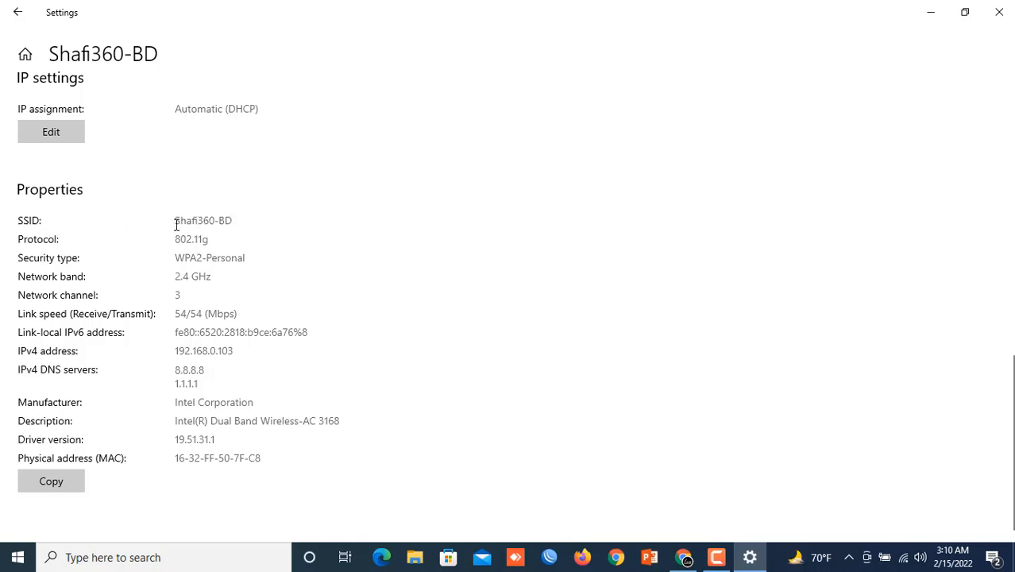
# - Check the Wi-Fi connection's SSID and IPv4 address, and copy its physical address (MAC)
pyautogui.moveTo(174, 221); pyautogui.dragTo(236, 221)
pyautogui.click(75, 353)
pyautogui.moveTo(234, 351); pyautogui.dragTo(176, 351)
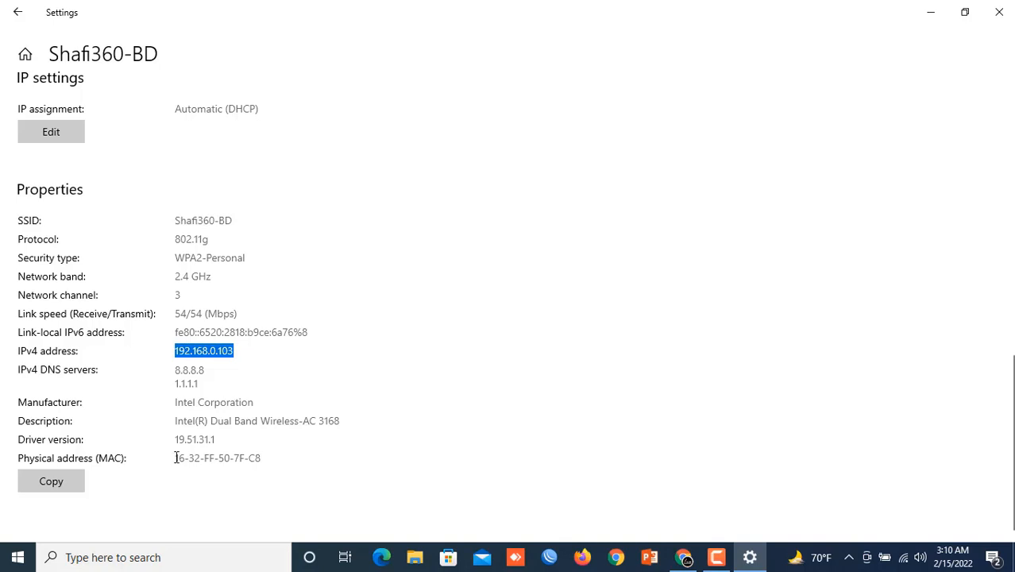
pyautogui.moveTo(176, 458); pyautogui.dragTo(264, 458)
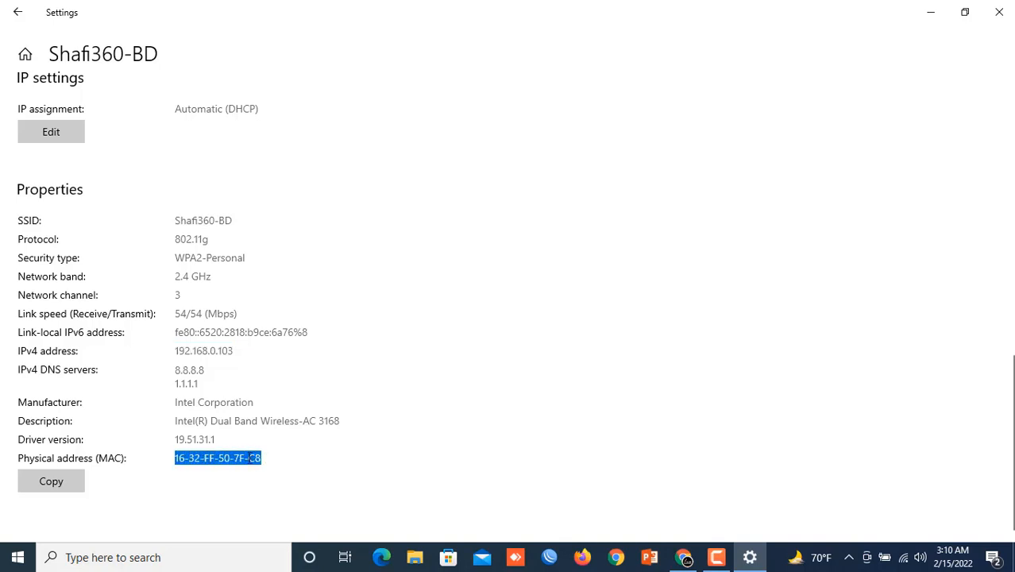
pyautogui.rightClick(249, 458)
pyautogui.click(286, 470)
# - Compare the MAC address in Windows Settings with the first client in the router's DHCP clients list in Chrome
pyautogui.click(684, 559)
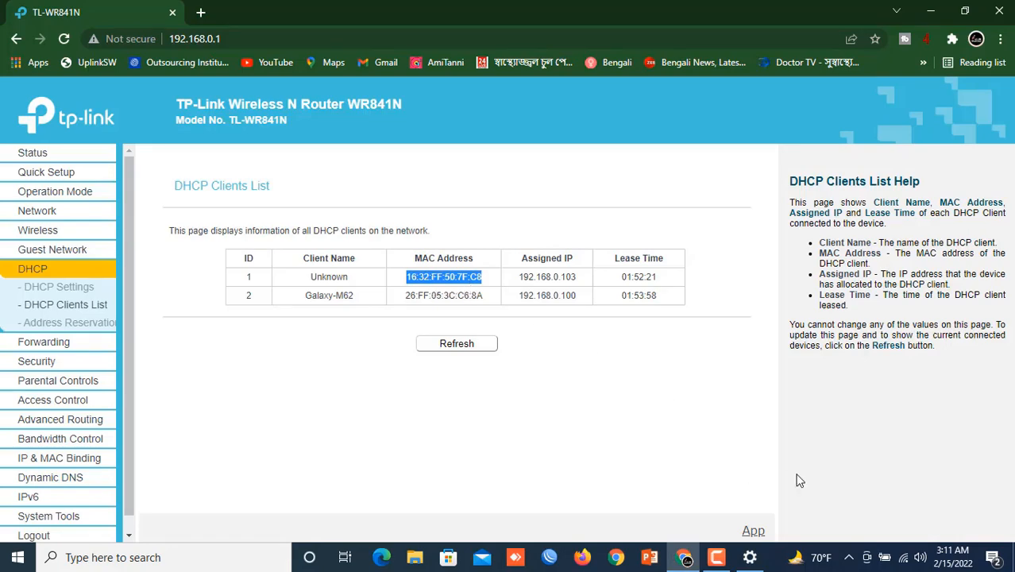
pyautogui.click(751, 559)
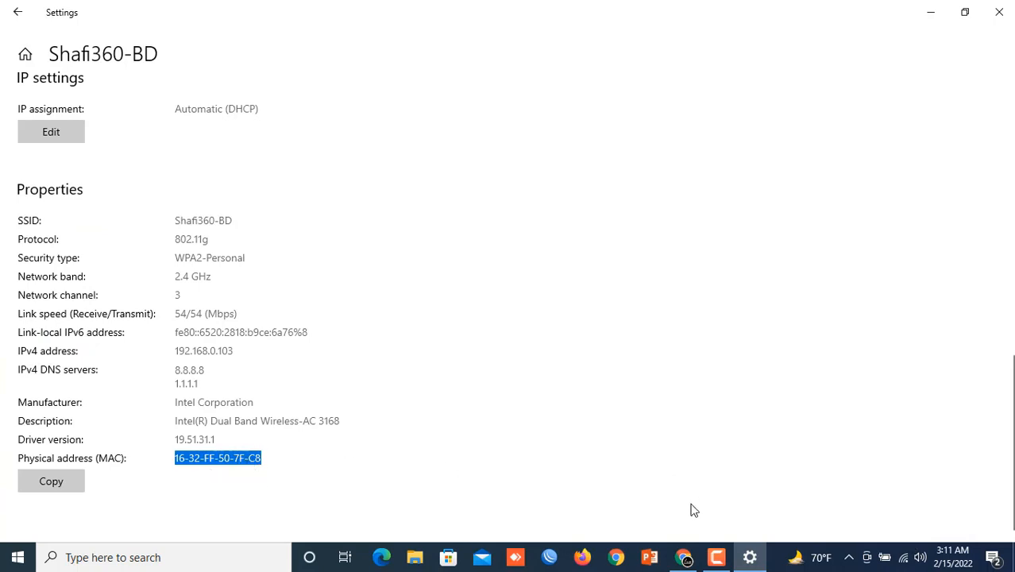
pyautogui.click(685, 557)
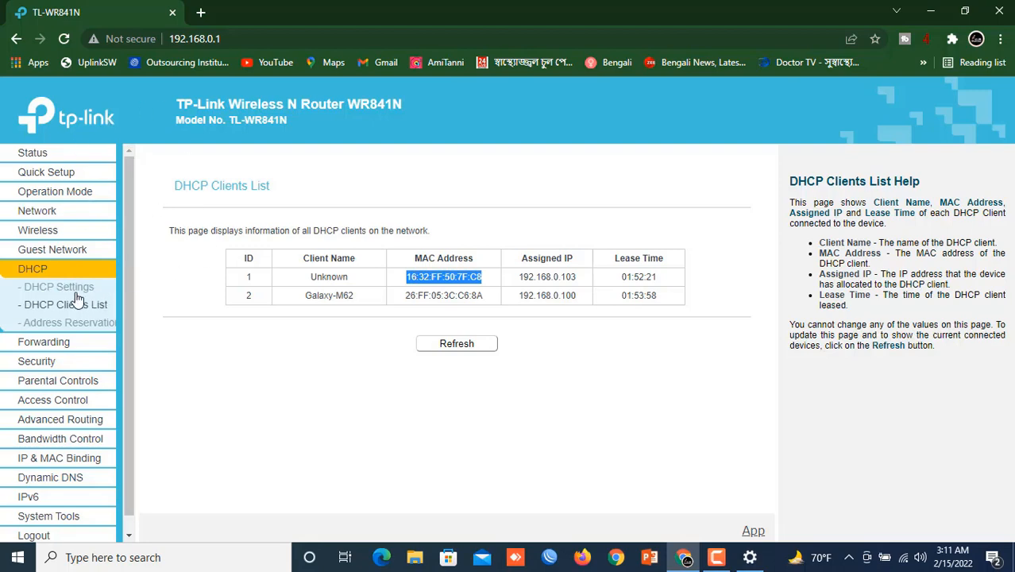
# - Reload the DHCP clients list and copy the MAC address of the client assigned 192.168.0.103
pyautogui.click(37, 269)
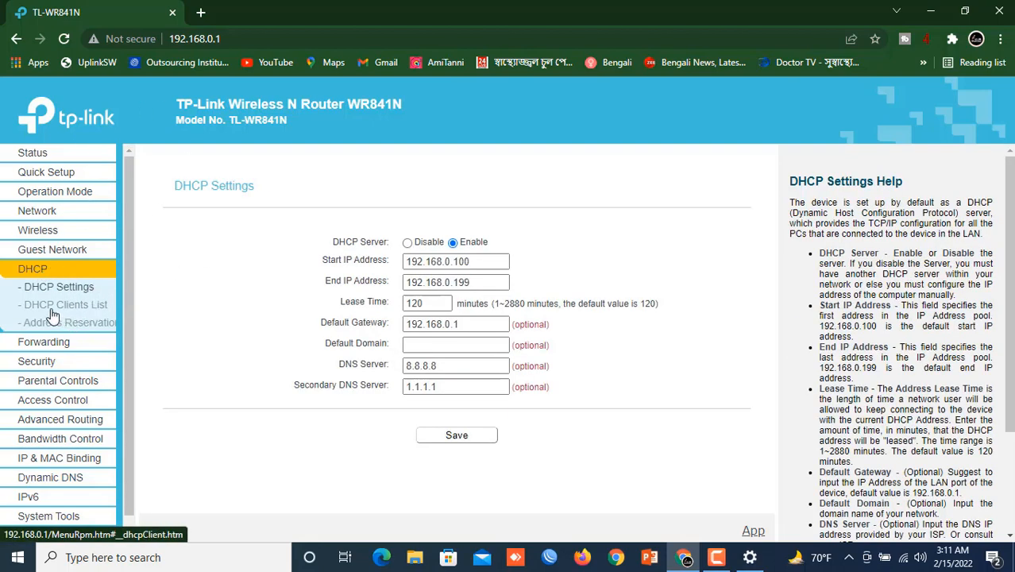
pyautogui.click(46, 306)
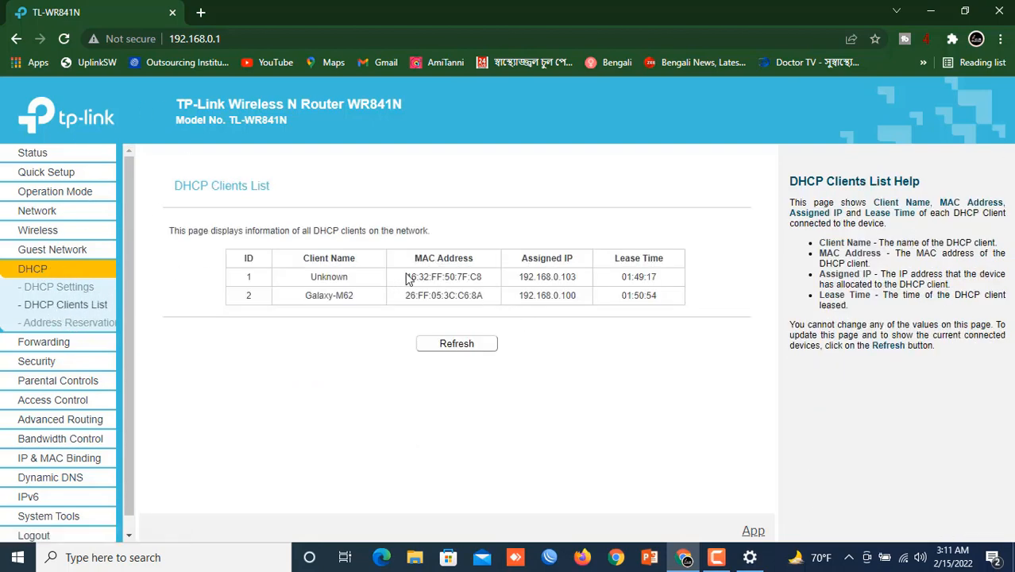
pyautogui.moveTo(408, 274); pyautogui.dragTo(489, 282)
pyautogui.hotkey('ctrl', 'c')
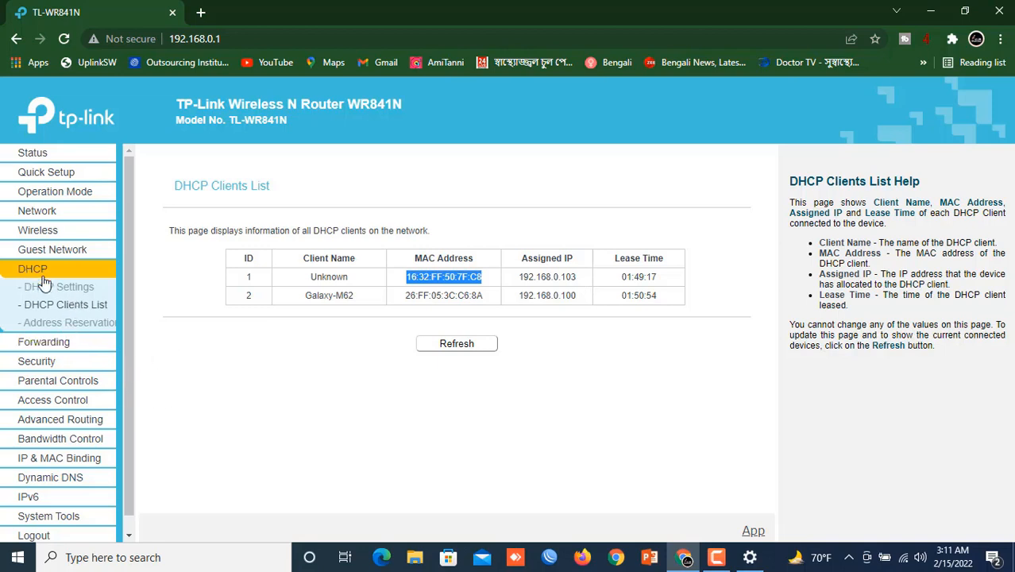
# - Start a new DHCP address reservation and paste the MAC address 16:32:FF:50:7F:C8 into it
pyautogui.click(62, 324)
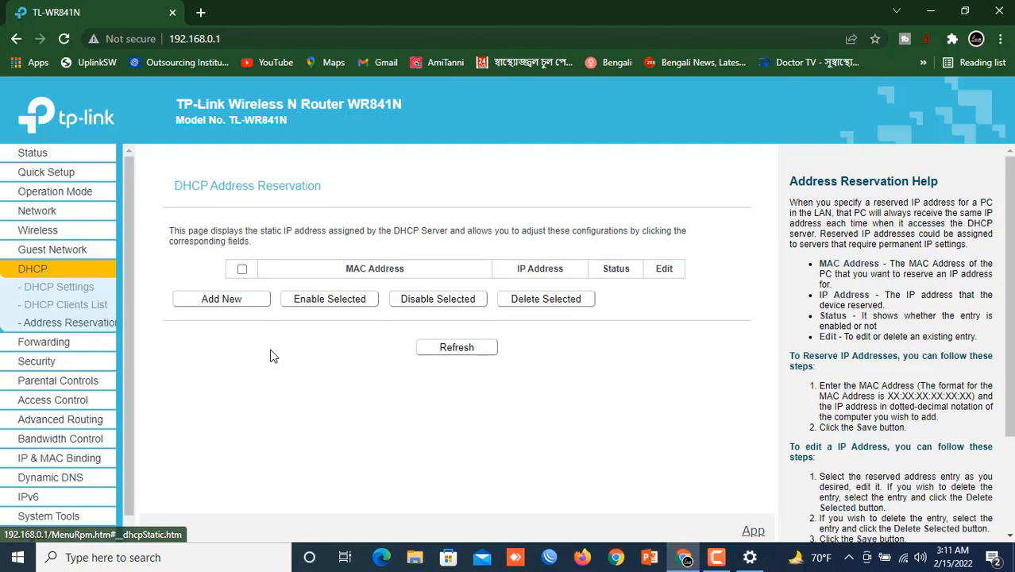
pyautogui.click(218, 301)
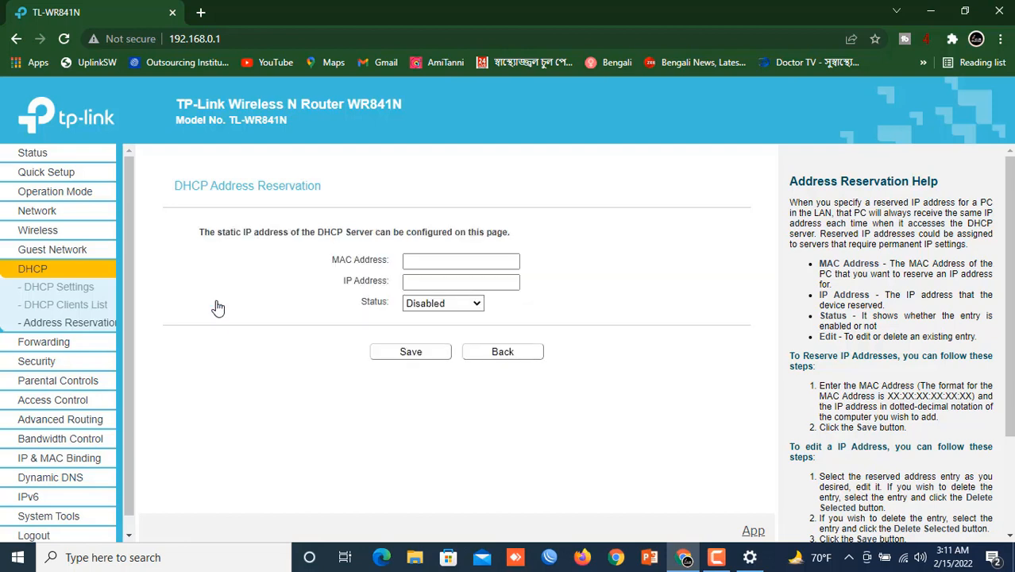
pyautogui.click(418, 261)
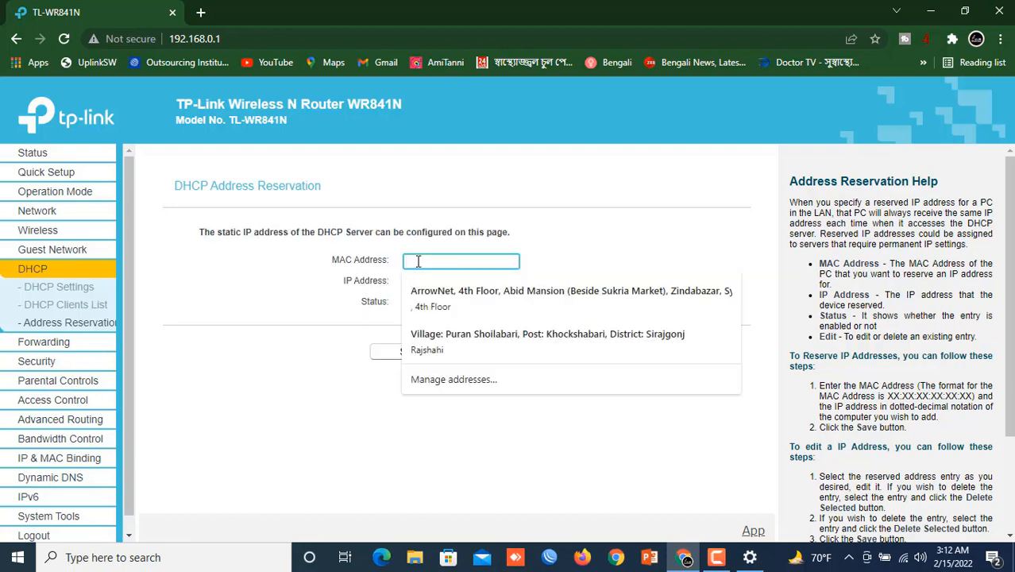
pyautogui.click(545, 226)
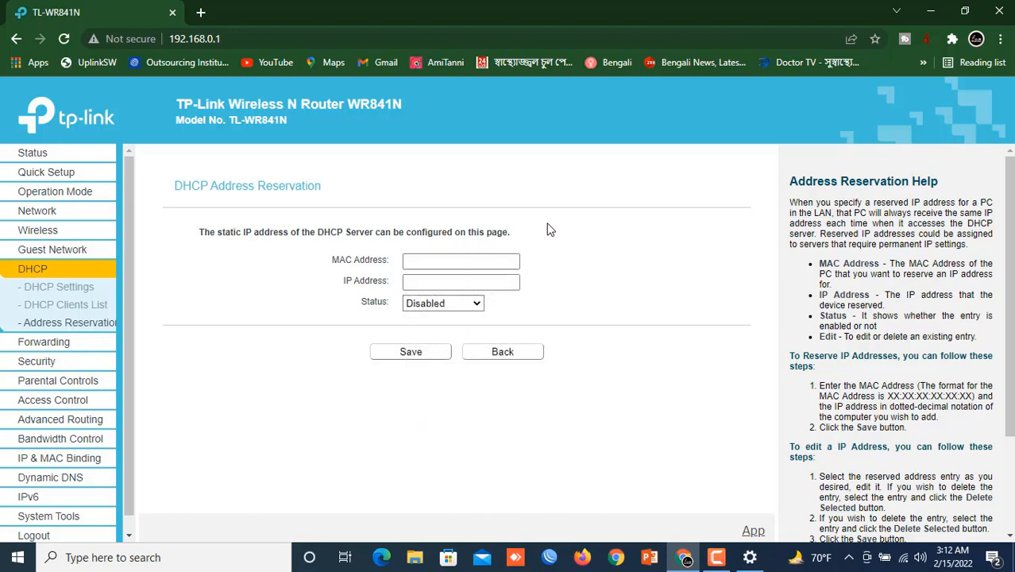
pyautogui.click(491, 259)
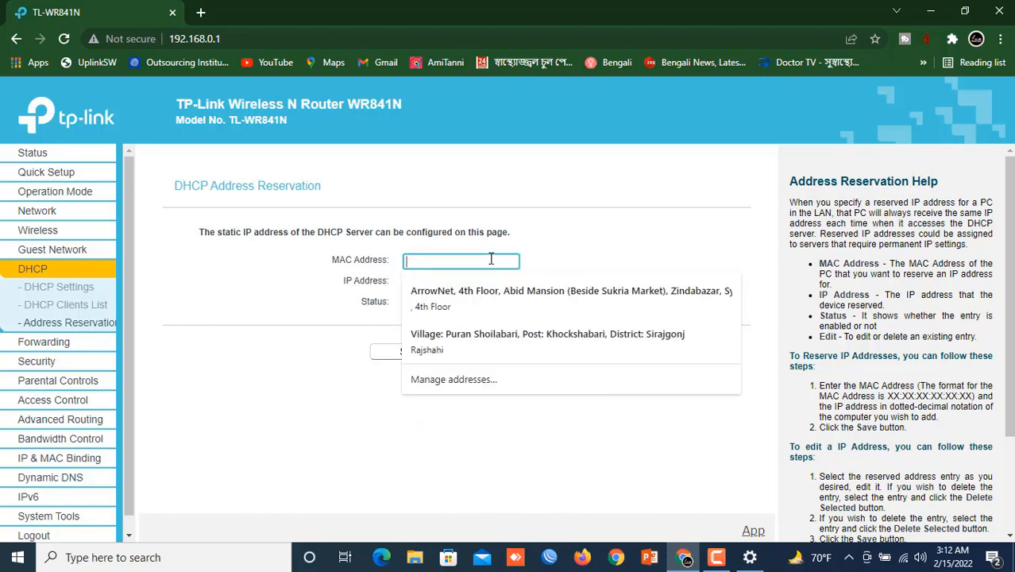
pyautogui.hotkey('ctrl', 'v')
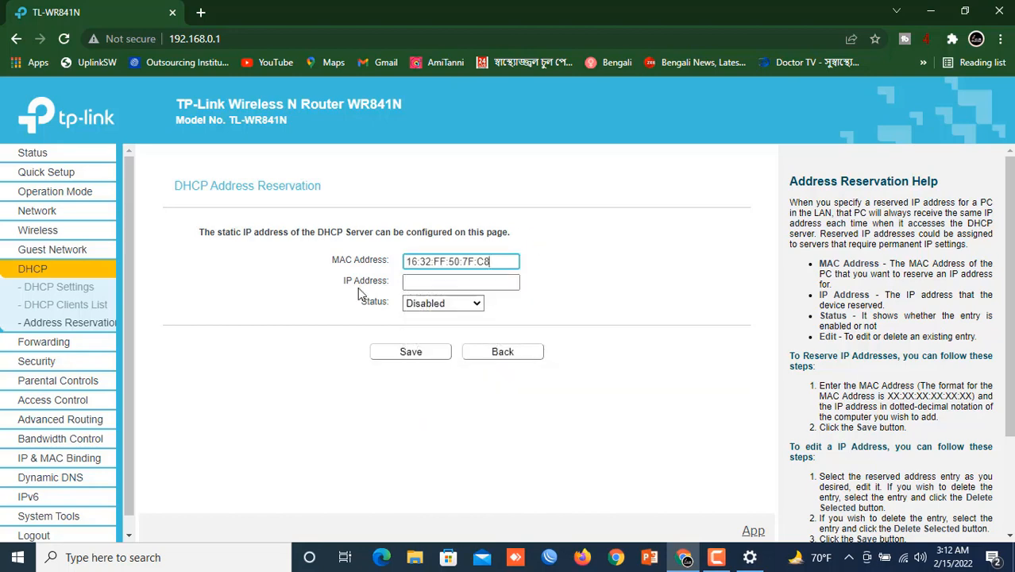
# - Set the reservation's IP address to 192.168.0.103 and save the entry
pyautogui.click(412, 283)
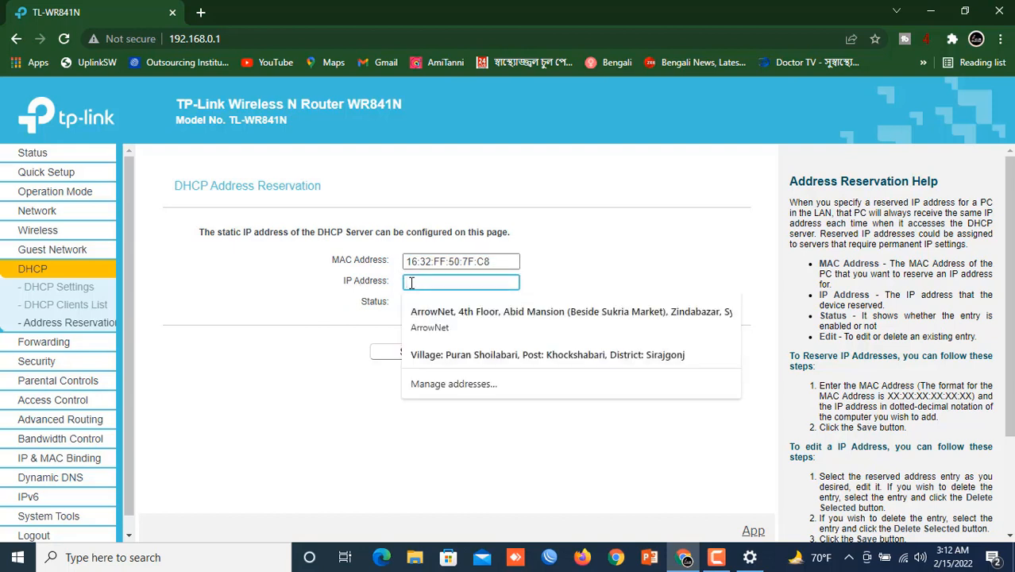
pyautogui.write('1')
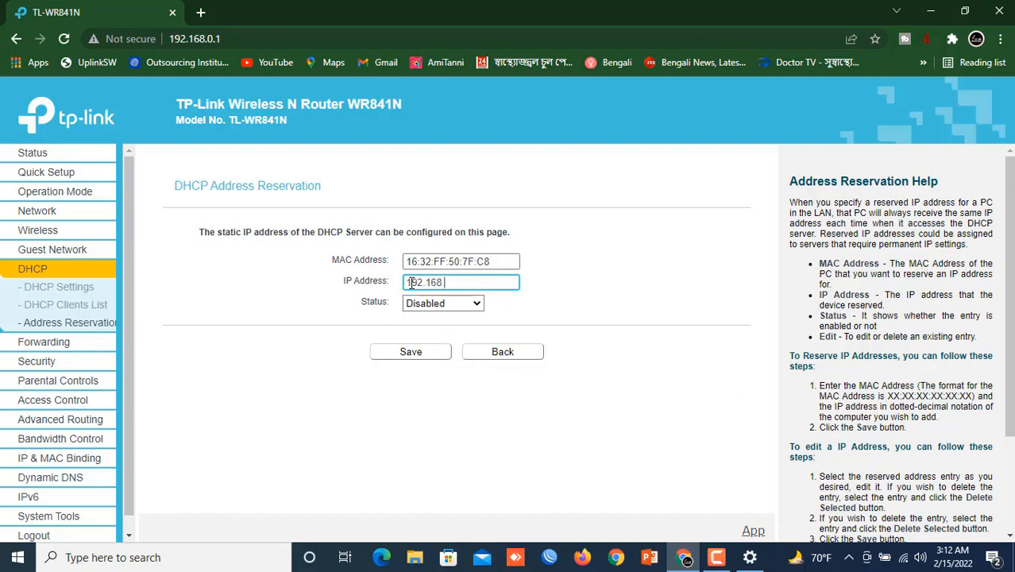
pyautogui.write('92.168.0.103')
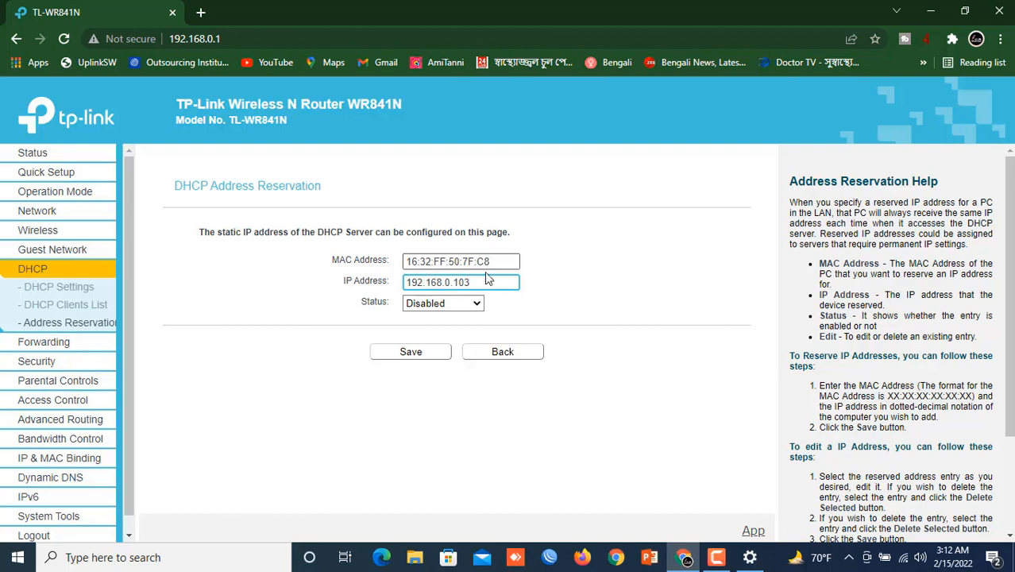
pyautogui.click(407, 353)
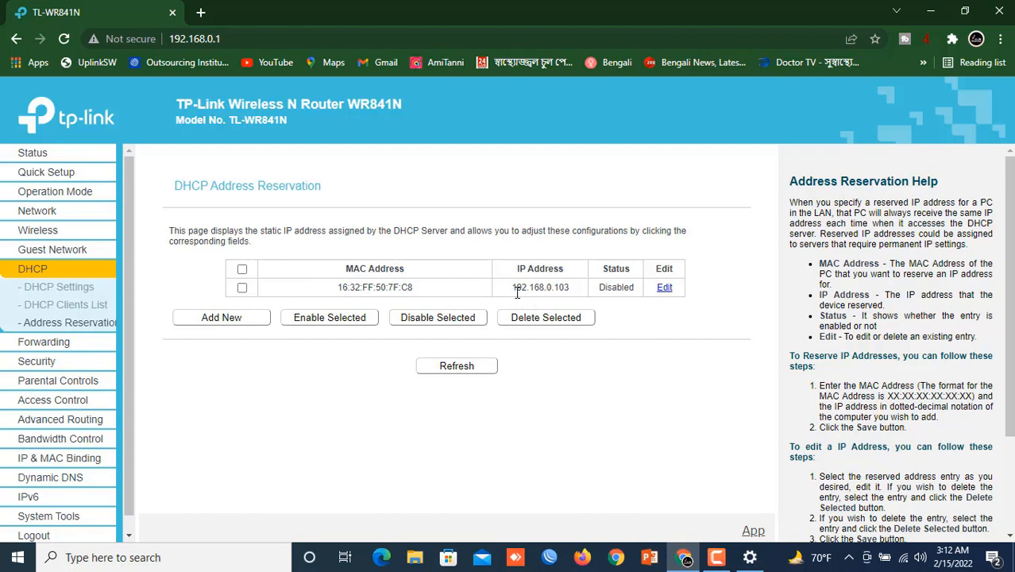
# - Open the 192.168.0.103 reservation for editing, save it with its existing settings, and select its entry in the list
pyautogui.click(665, 289)
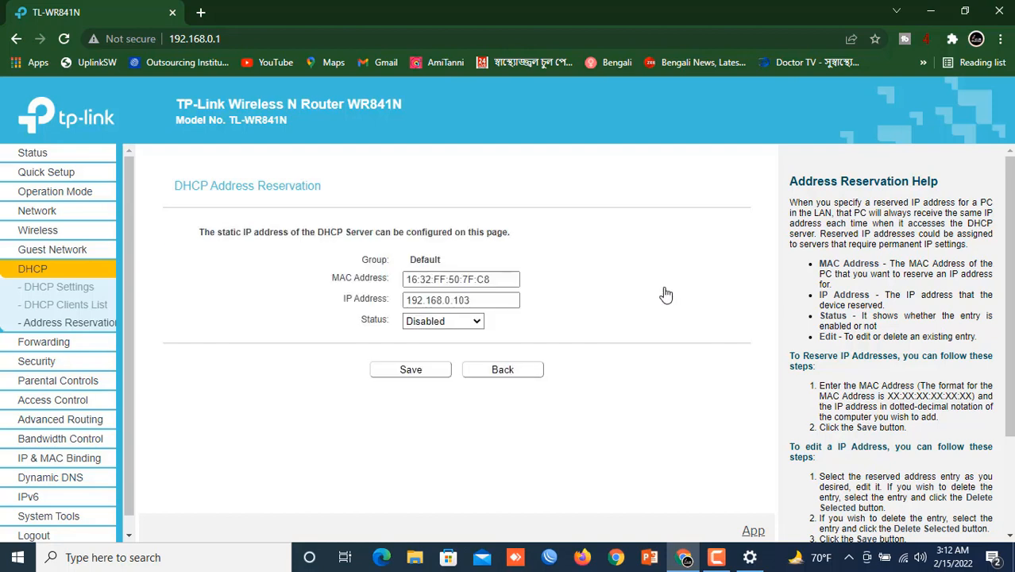
pyautogui.click(411, 370)
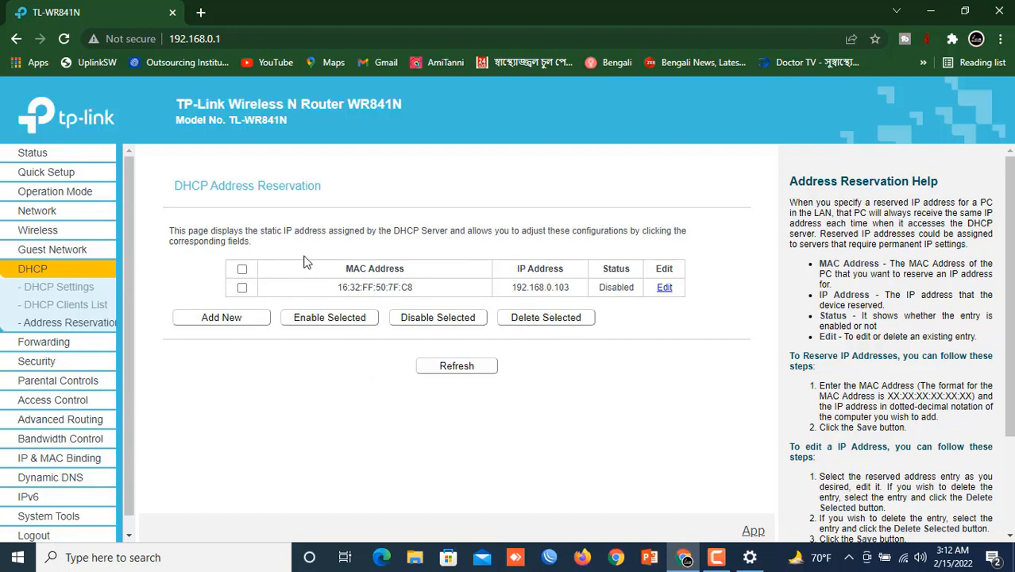
pyautogui.click(243, 288)
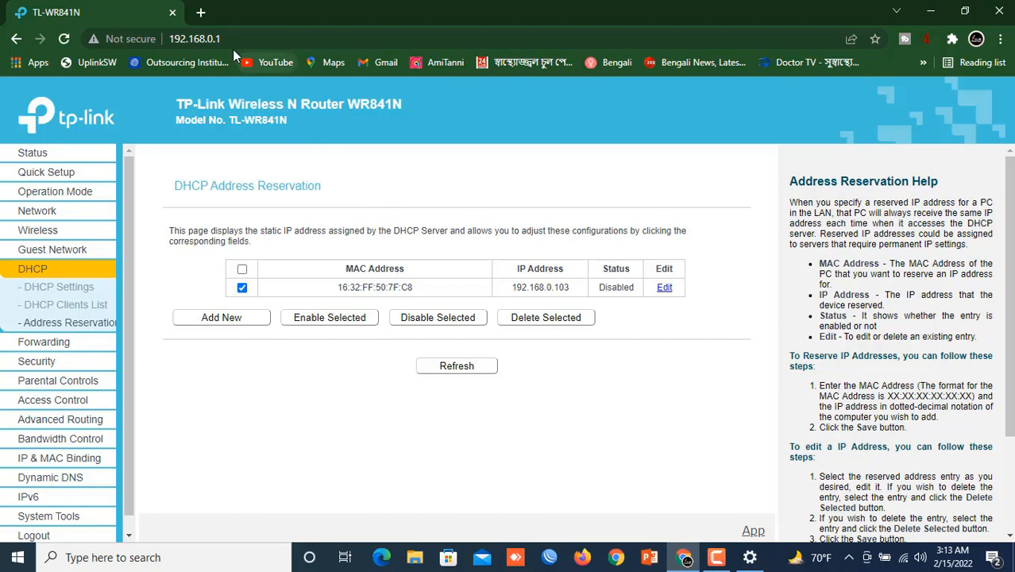
# - Search for "singapore speed test" in a new browser tab and run the Singapore Broadband Speed Test on speedtest.com.sg
pyautogui.click(201, 13)
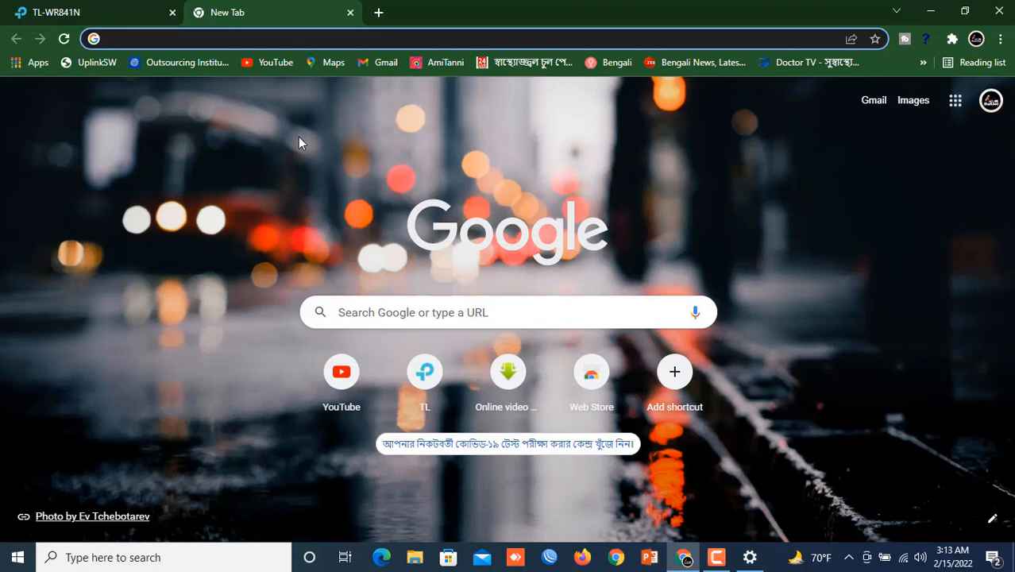
pyautogui.write('si')
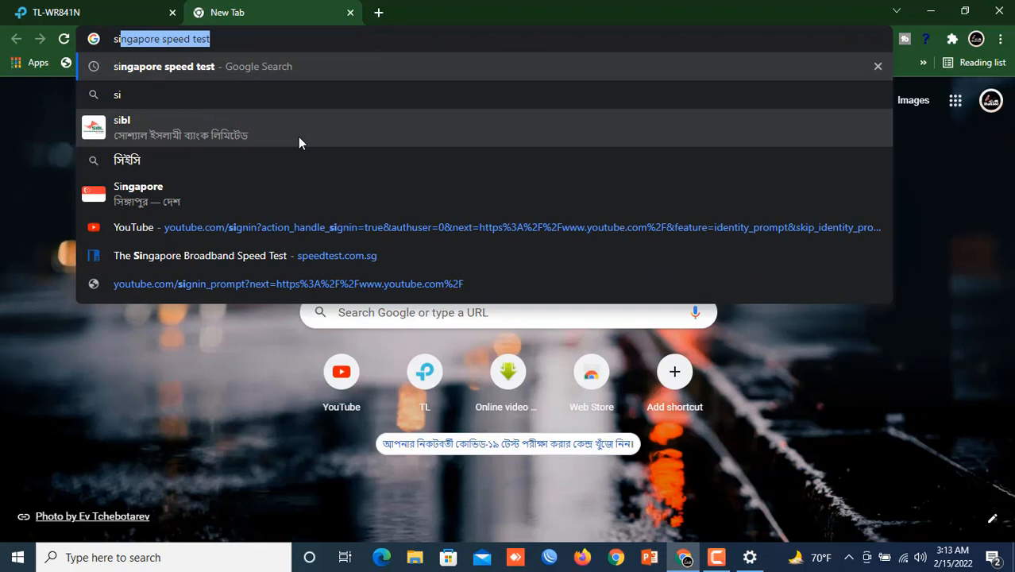
pyautogui.press('Return')
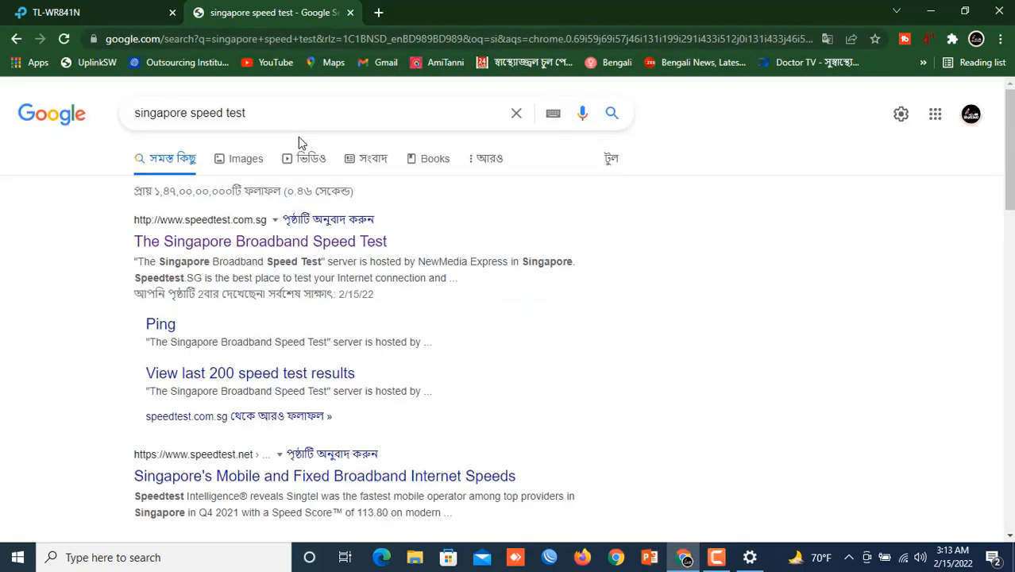
pyautogui.click(201, 243)
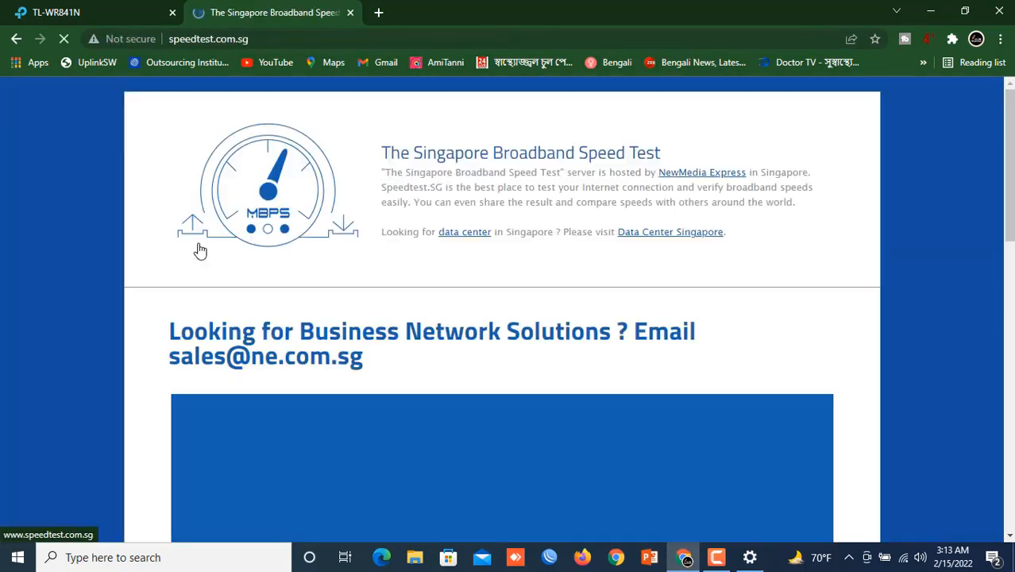
pyautogui.scroll(-3, 532, 352)
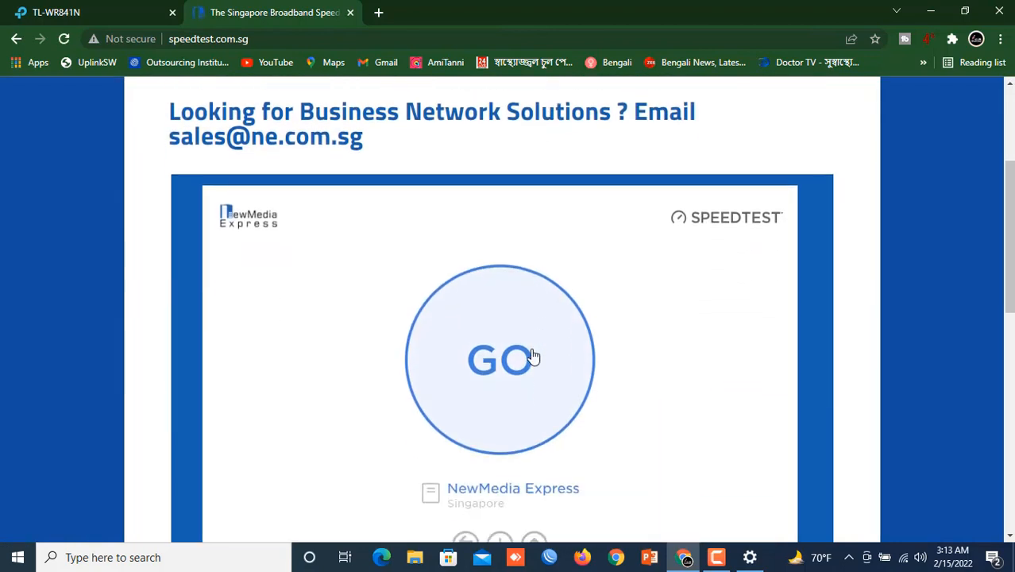
pyautogui.click(498, 375)
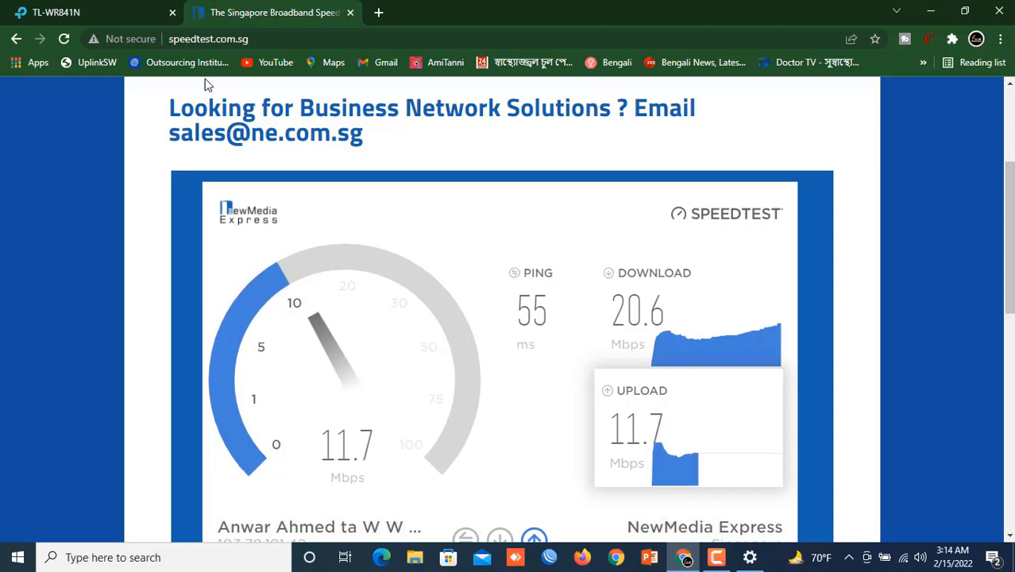
# - Save the router's enabled bandwidth control with both egress and ingress bandwidth at 2048 Kbps
pyautogui.click(78, 10)
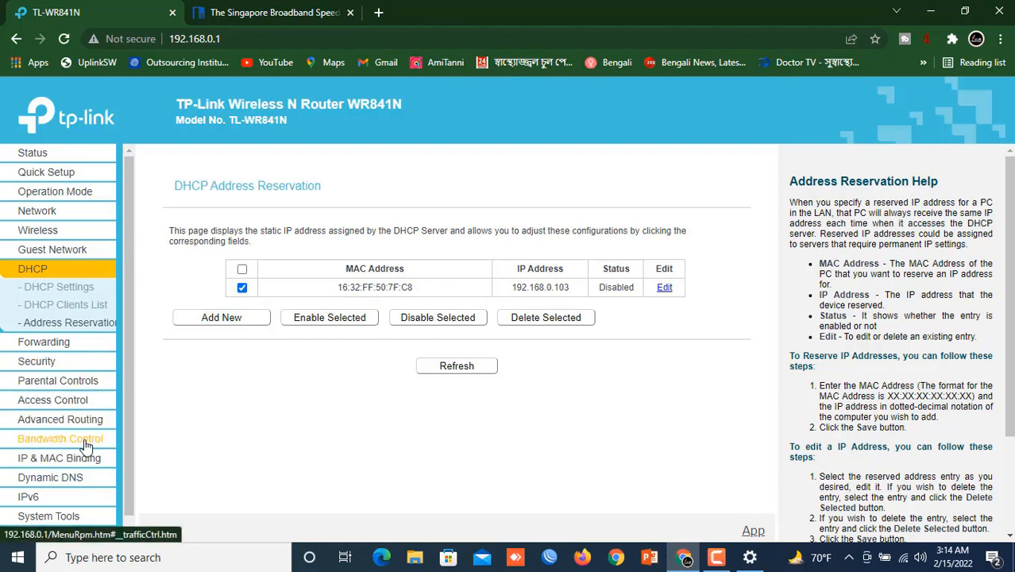
pyautogui.click(51, 443)
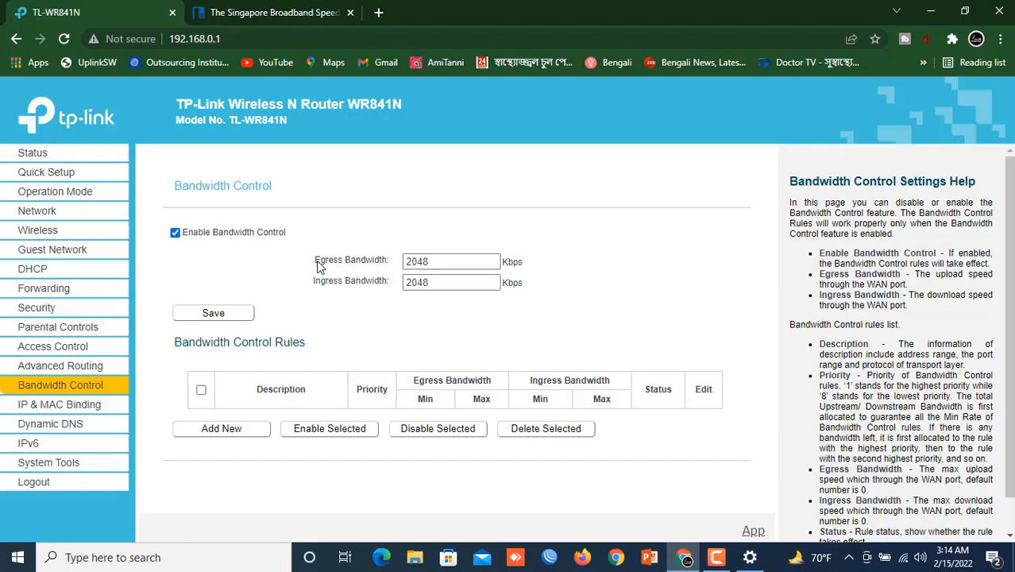
pyautogui.click(435, 264)
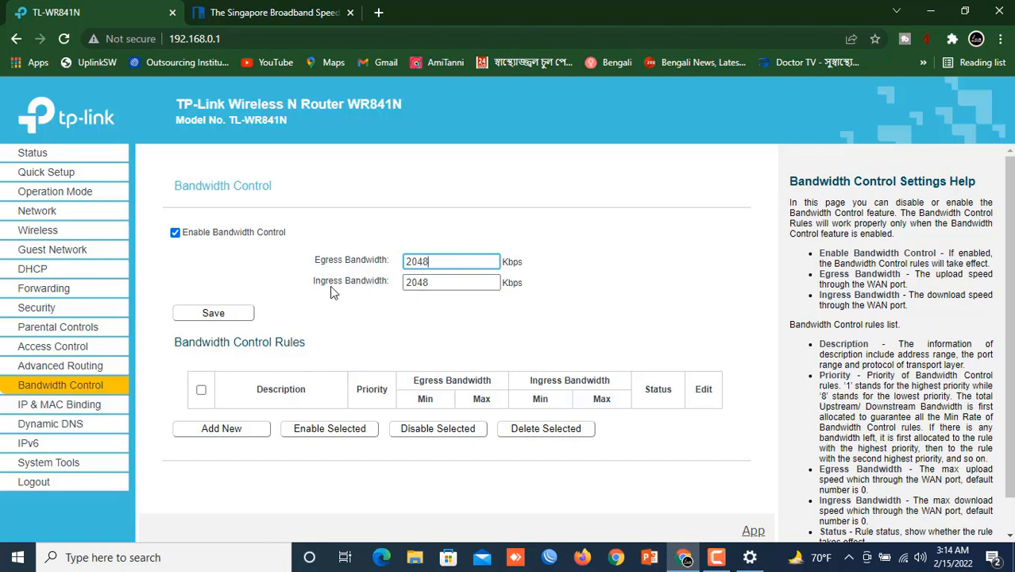
pyautogui.click(432, 284)
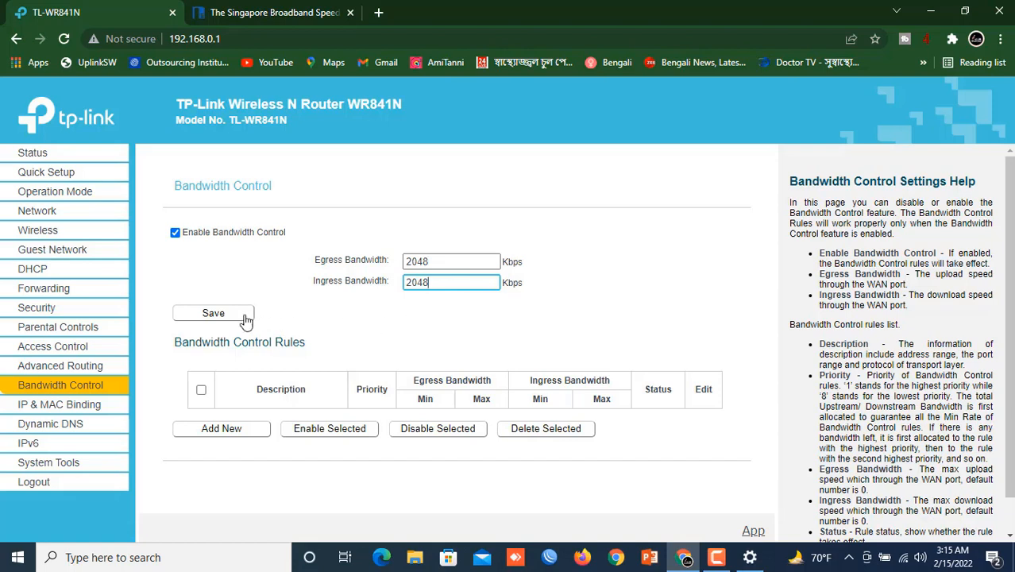
pyautogui.click(214, 316)
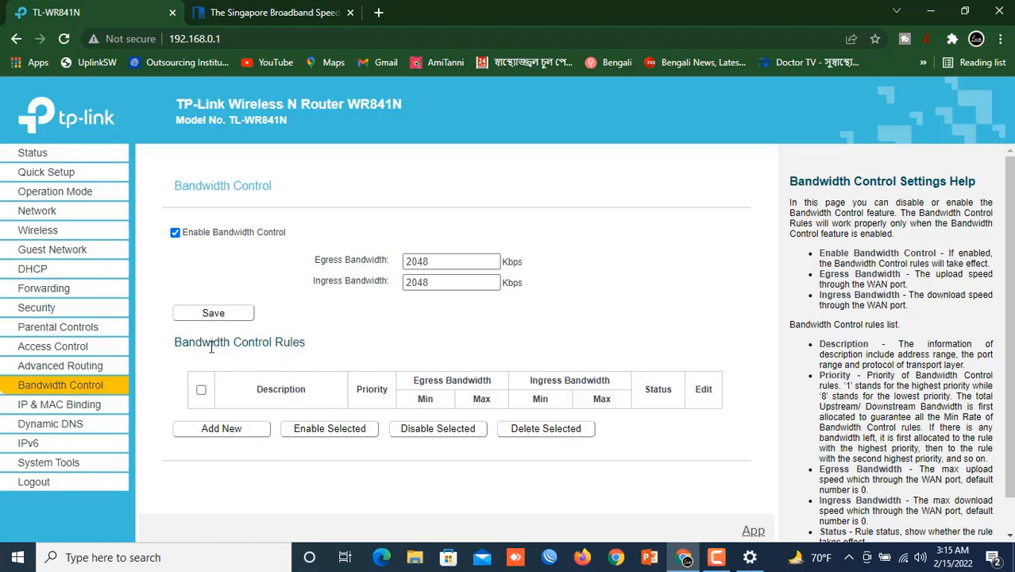
# - Start a new bandwidth control rule and copy the computer's IPv4 address from the Wi-Fi network properties in Windows Settings
pyautogui.click(222, 428)
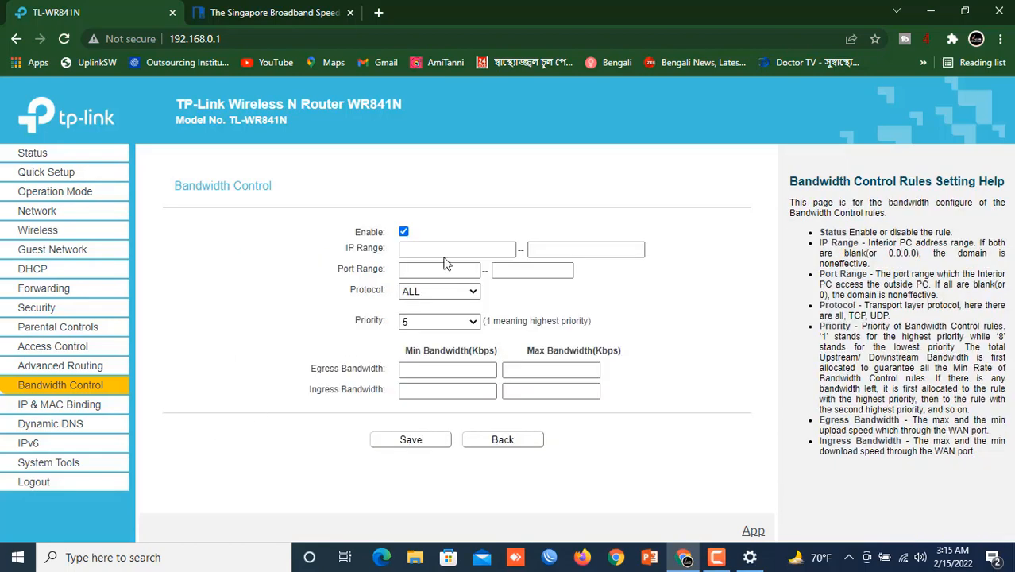
pyautogui.click(412, 251)
pyautogui.click(406, 251)
pyautogui.click(404, 233)
pyautogui.click(403, 250)
pyautogui.click(750, 557)
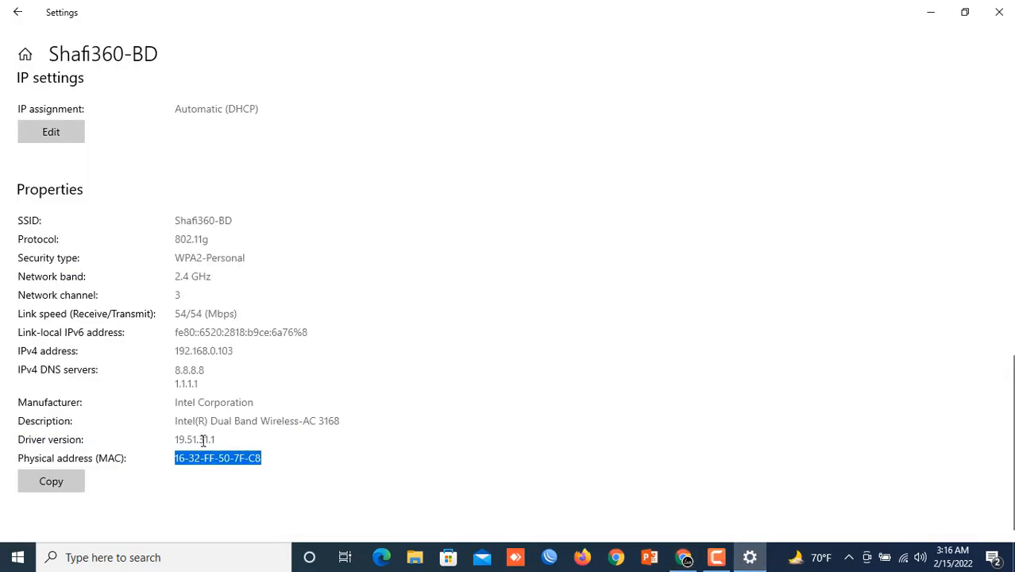
pyautogui.moveTo(175, 350); pyautogui.dragTo(238, 347)
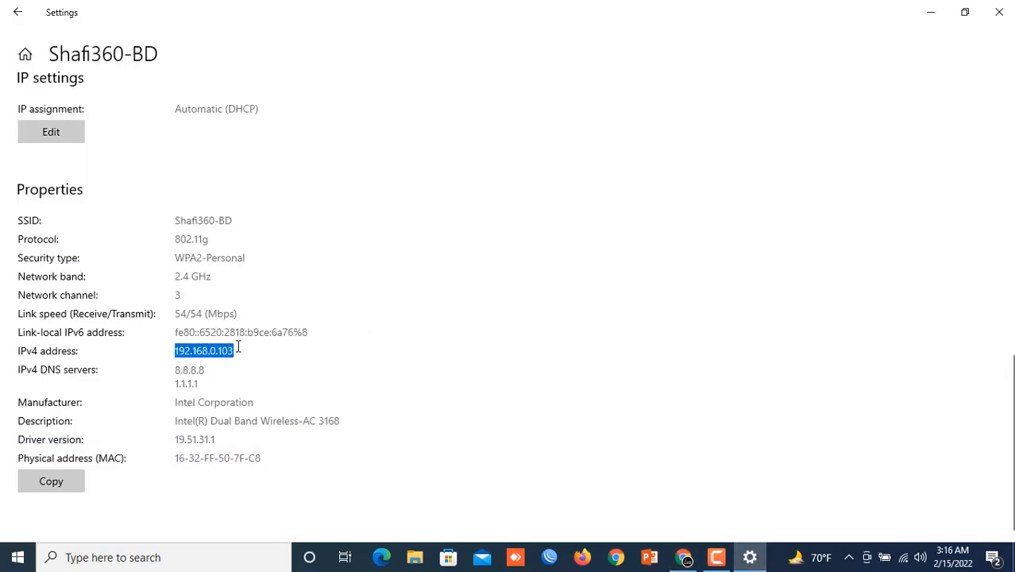
pyautogui.rightClick(220, 350)
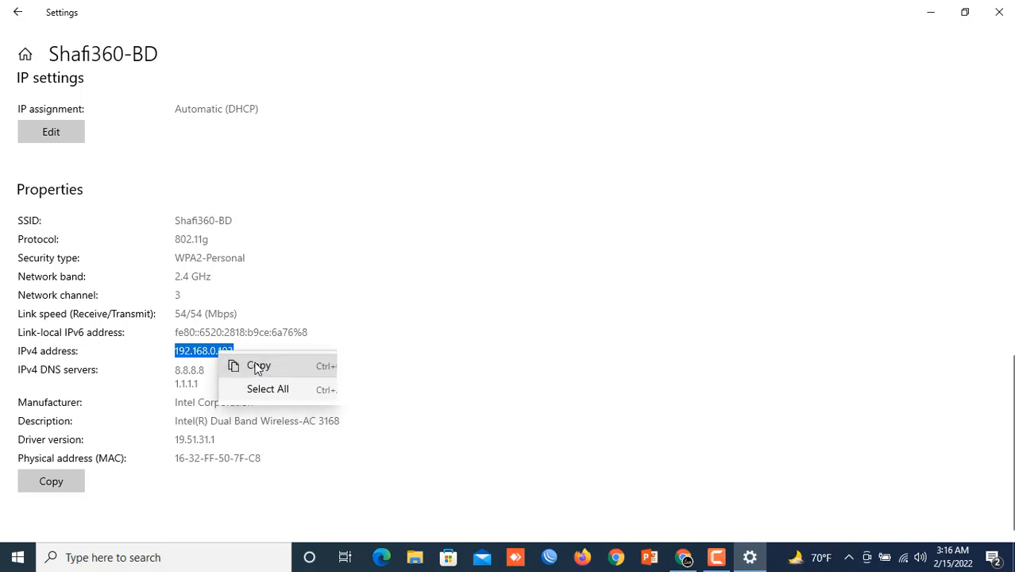
pyautogui.click(251, 362)
# - Return to Chrome and paste 192.168.0.103 as the start of the rule's IP range, leaving the range end blank
pyautogui.click(683, 557)
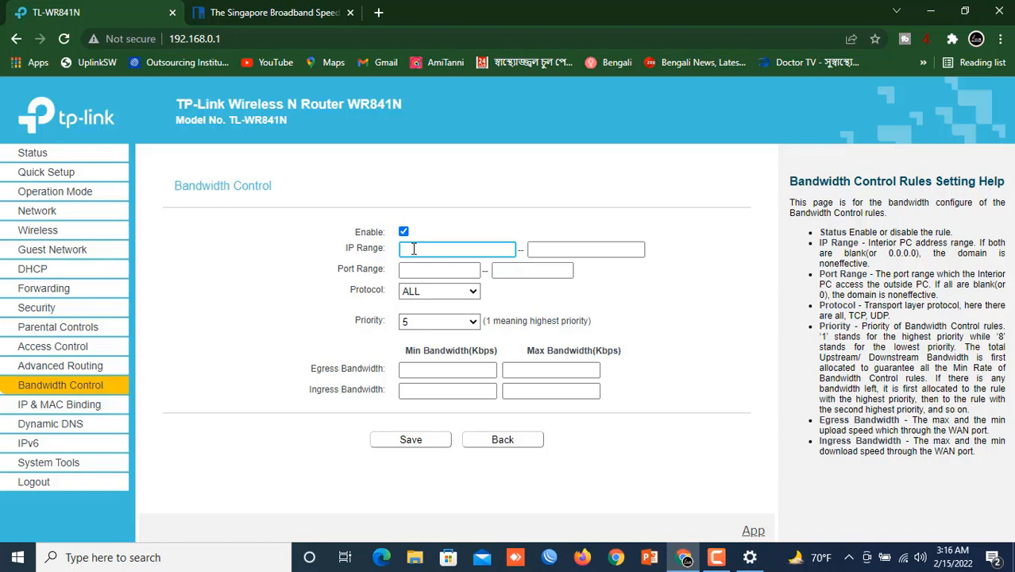
pyautogui.hotkey('ctrl', 'v')
pyautogui.click(540, 249)
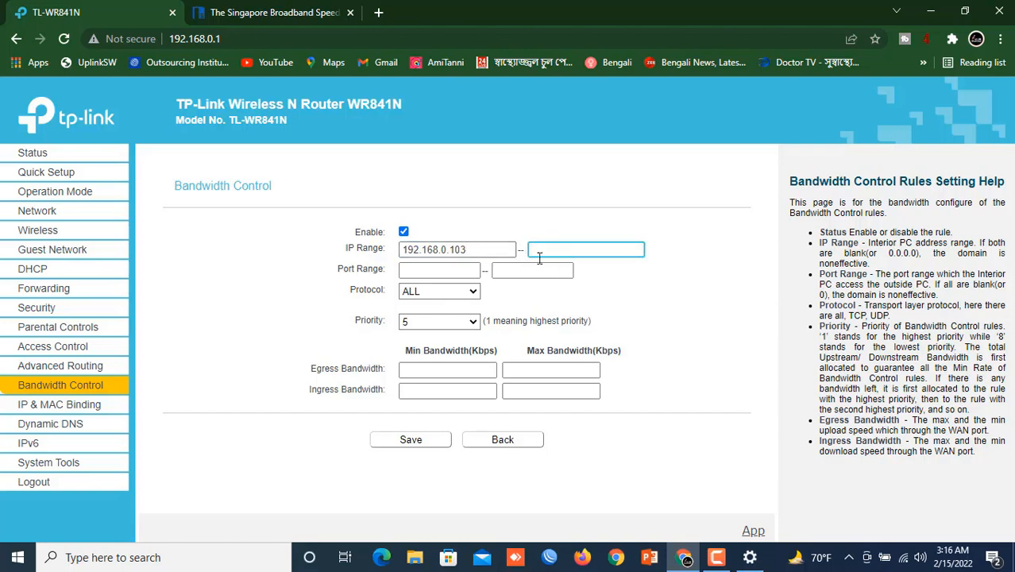
pyautogui.click(474, 249)
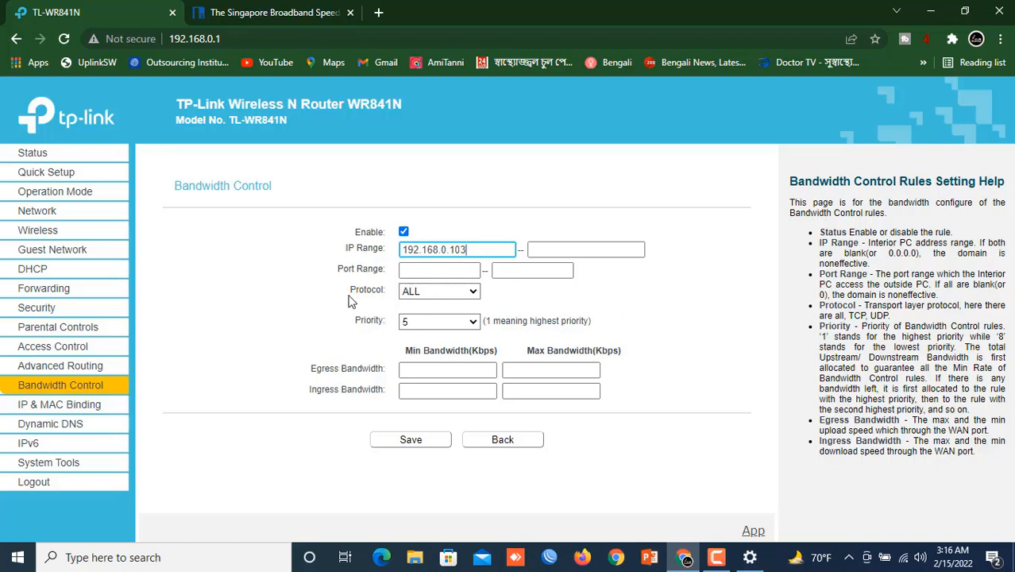
# - Keep the rule's protocol at ALL and set its priority to 1
pyautogui.click(470, 294)
pyautogui.click(471, 294)
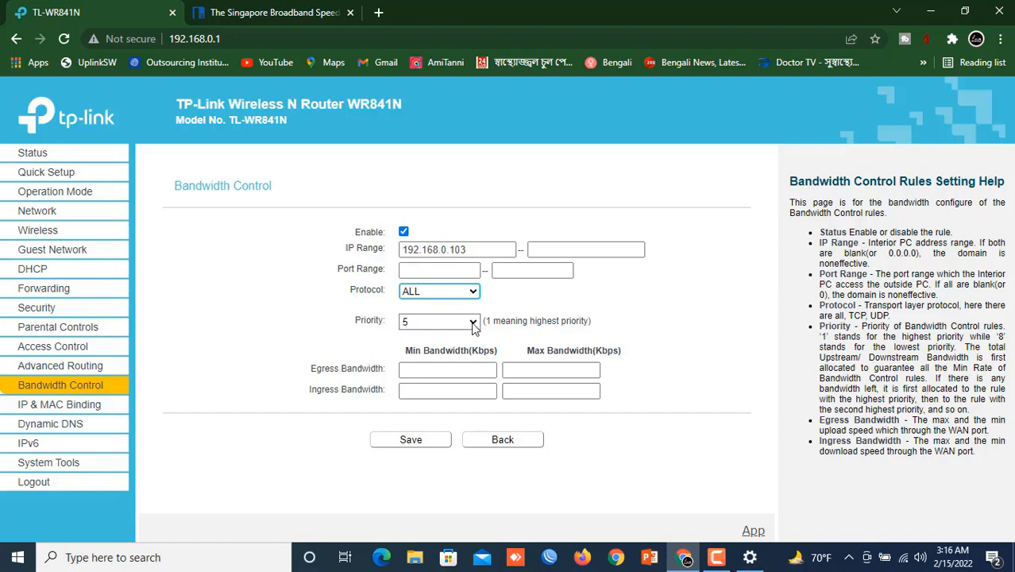
pyautogui.click(472, 326)
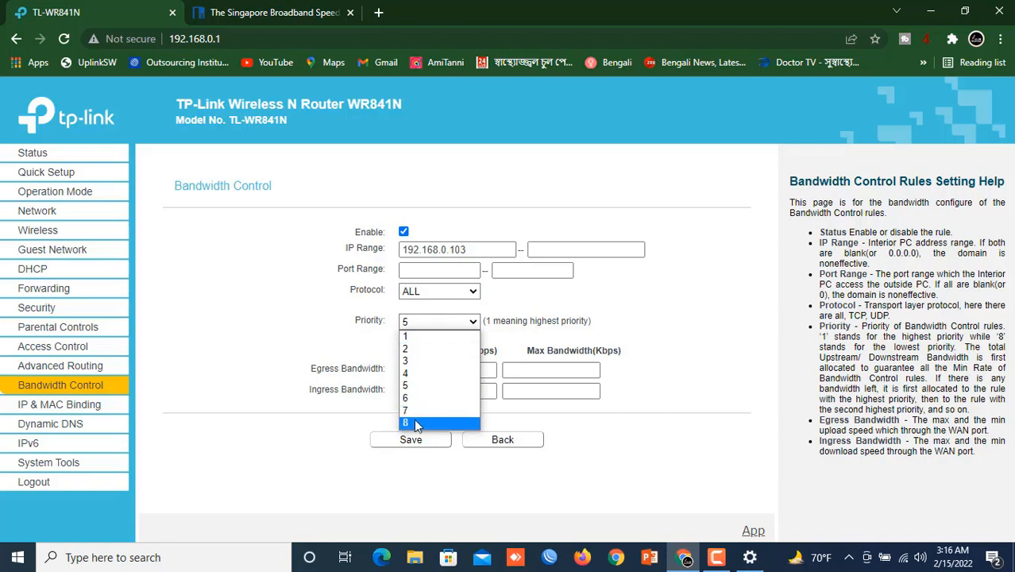
pyautogui.click(523, 320)
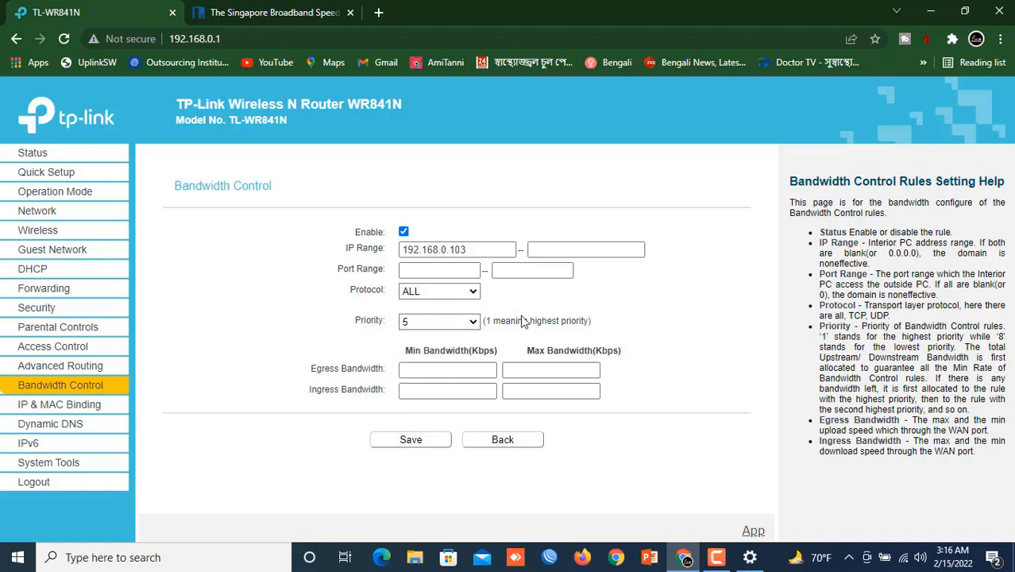
pyautogui.click(475, 323)
pyautogui.click(433, 336)
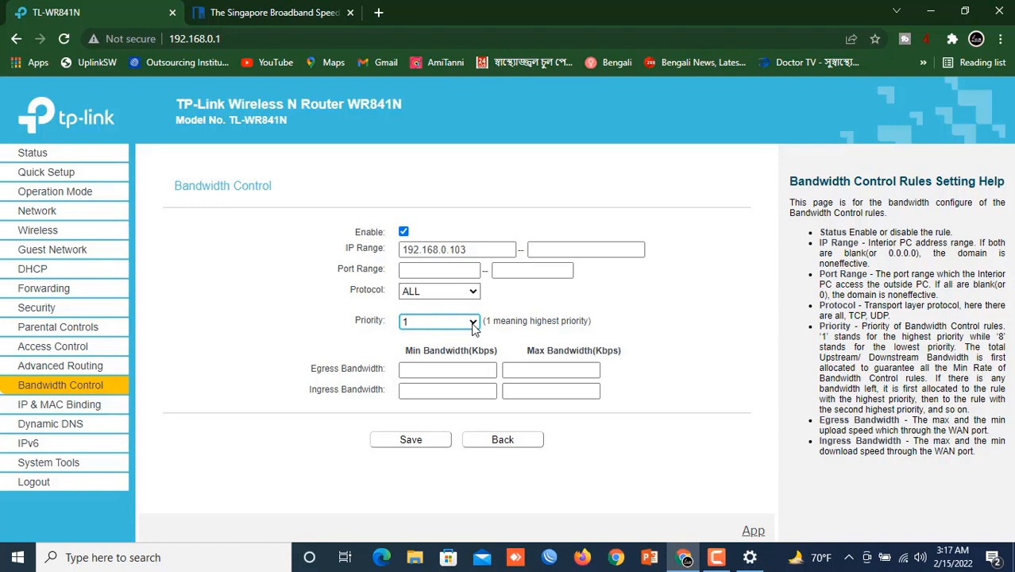
pyautogui.click(474, 322)
pyautogui.click(472, 322)
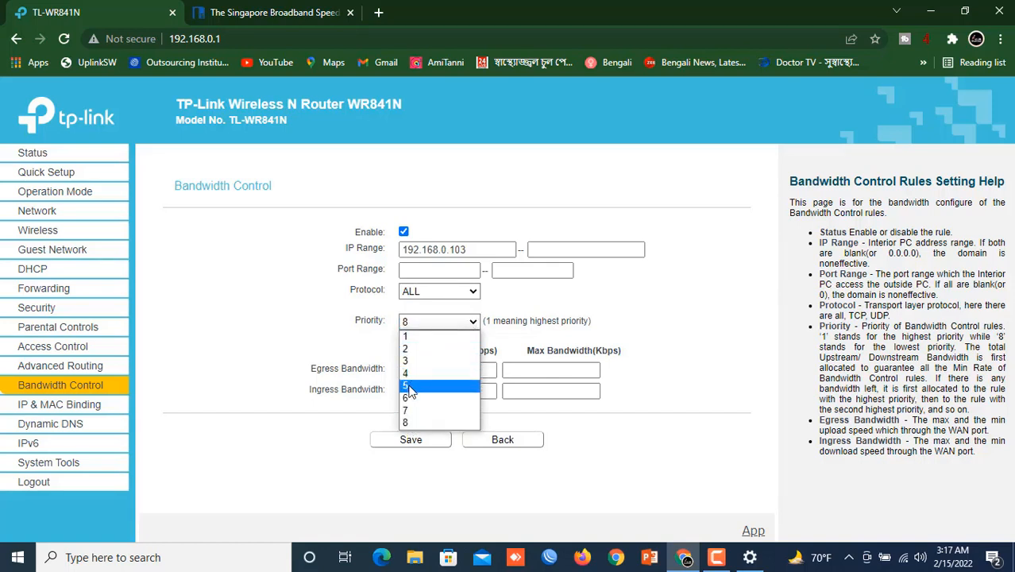
pyautogui.click(410, 337)
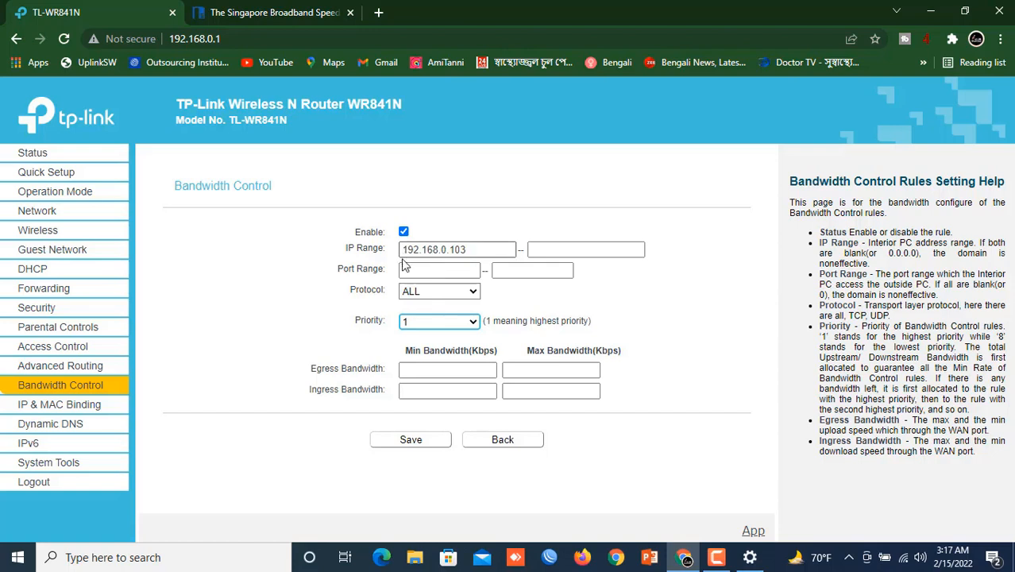
# - Set the rule's minimum and maximum egress and ingress bandwidth to 2048 Kbps each and save the rule
pyautogui.click(407, 371)
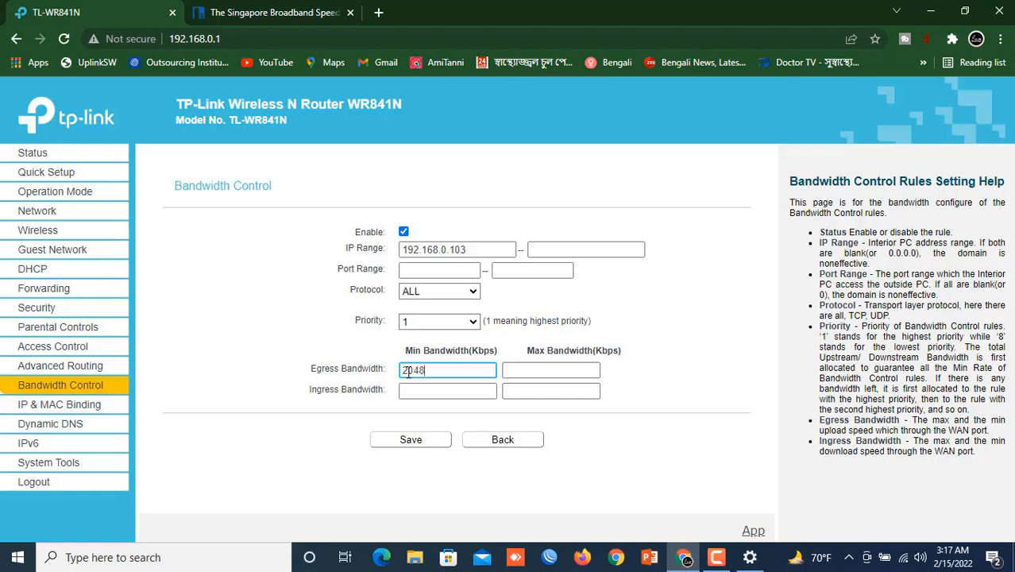
pyautogui.click(515, 375)
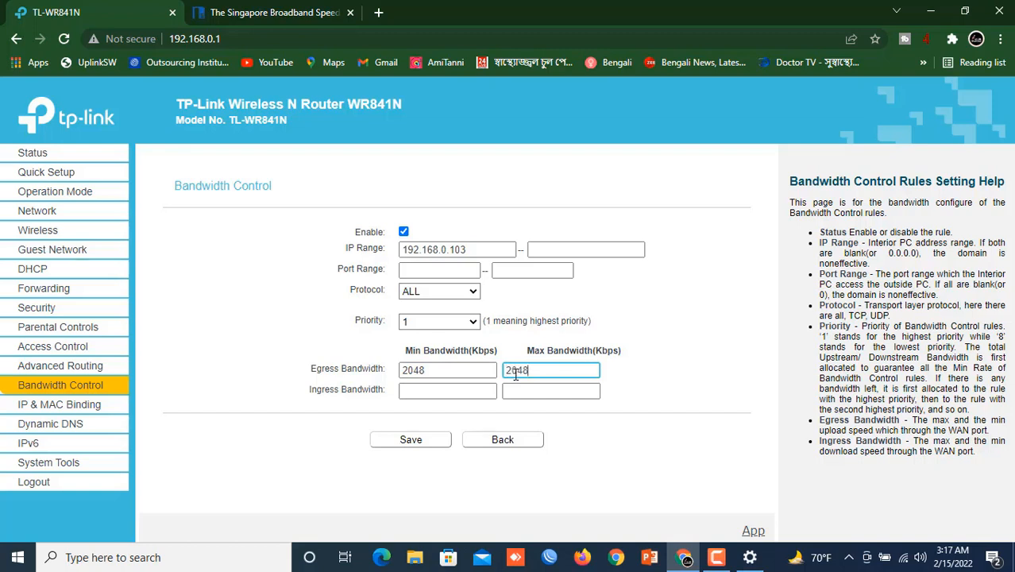
pyautogui.click(466, 392)
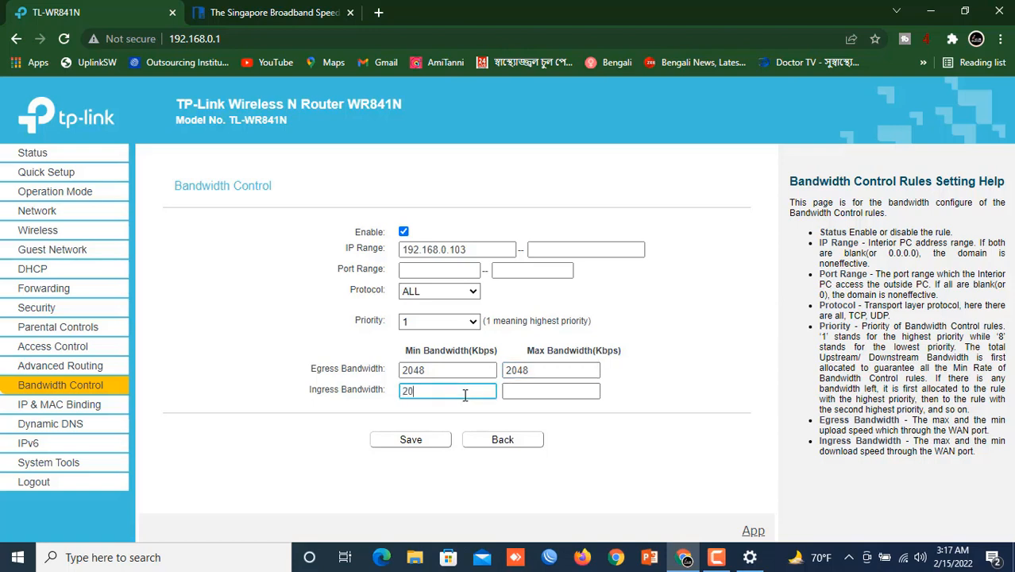
pyautogui.click(531, 387)
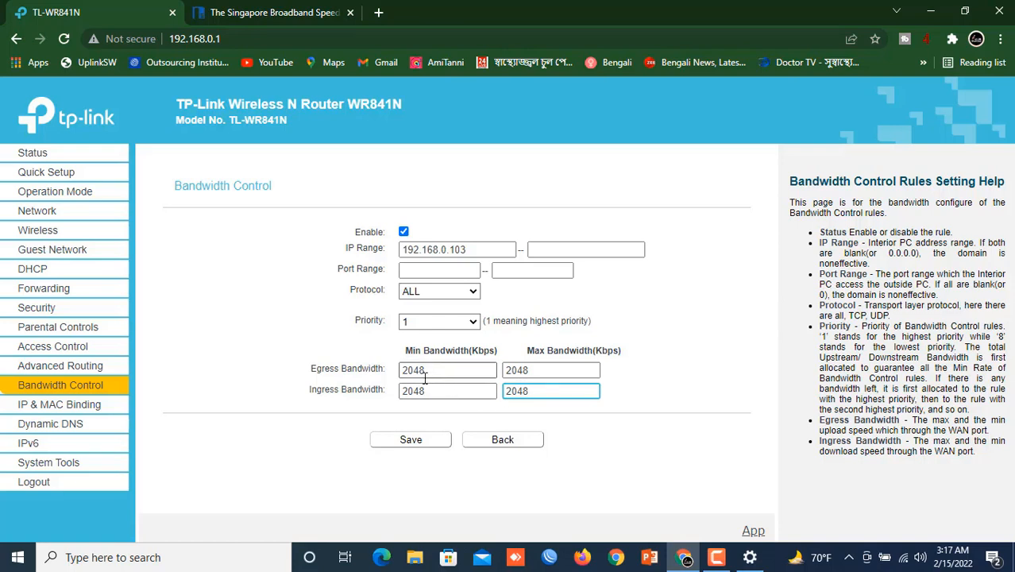
pyautogui.click(407, 445)
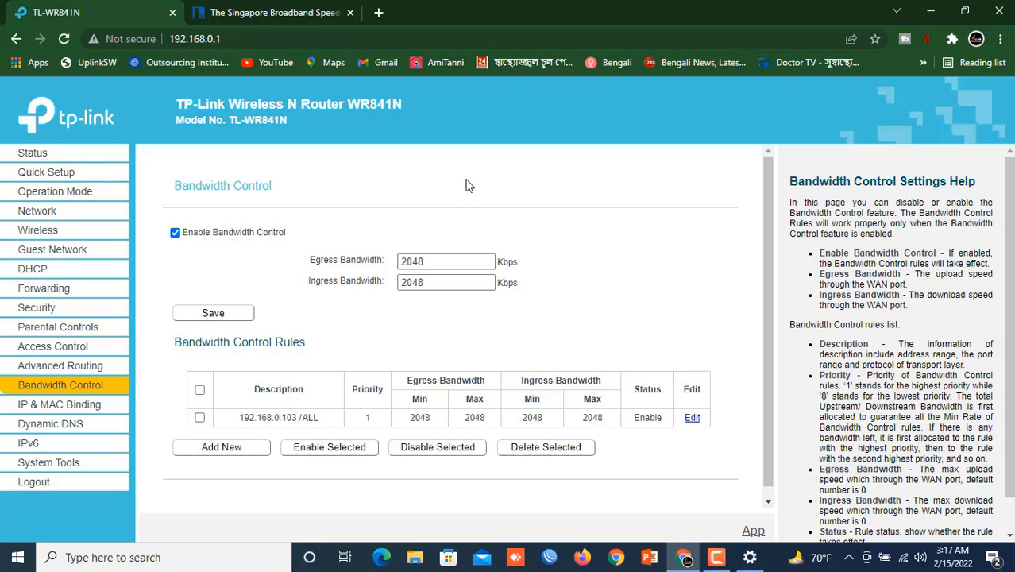
# - Run the Singapore Broadband Speed Test again to check the bandwidth limit, and return to the router's bandwidth control page
pyautogui.click(278, 11)
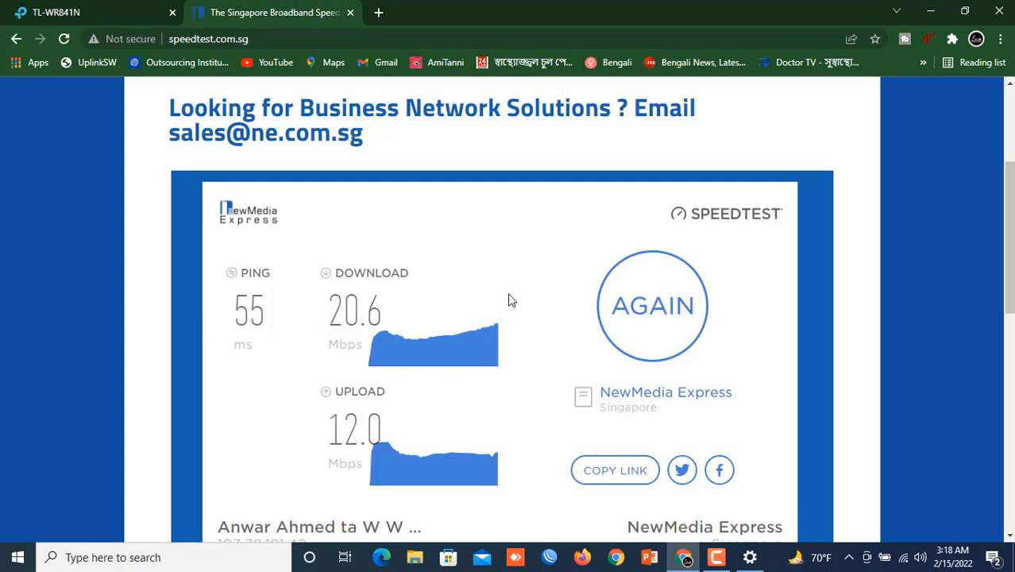
pyautogui.click(645, 308)
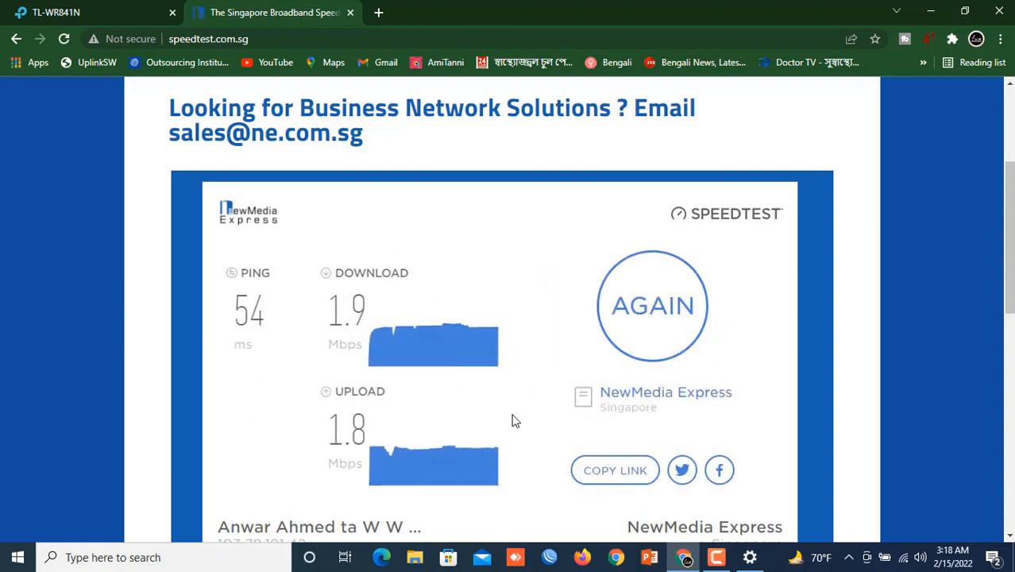
pyautogui.click(88, 8)
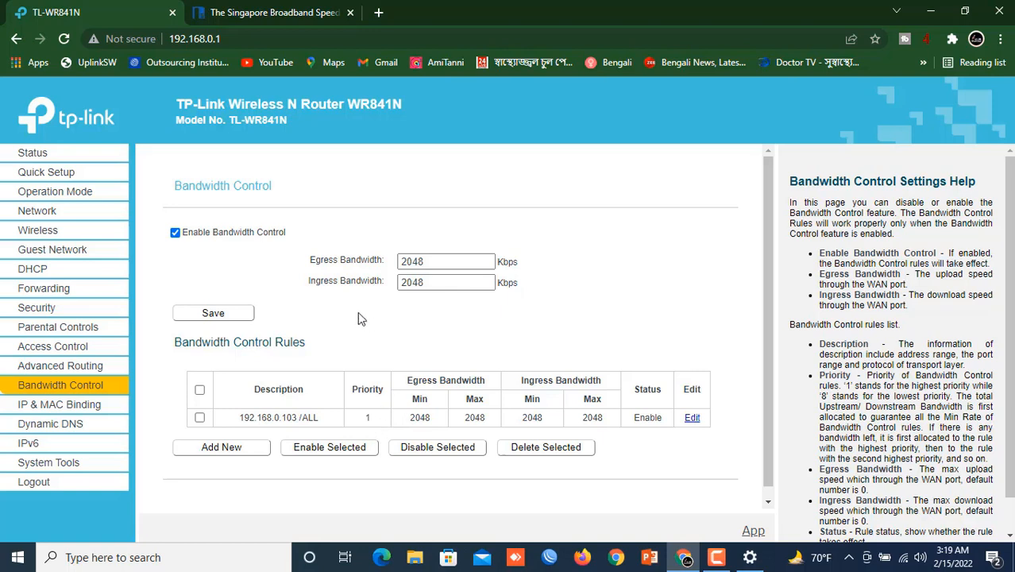
# - Open the 192.168.0.103 bandwidth rule for editing, keep its priority at 1, and review the previous speed test result
pyautogui.scroll(-1, 353, 332)
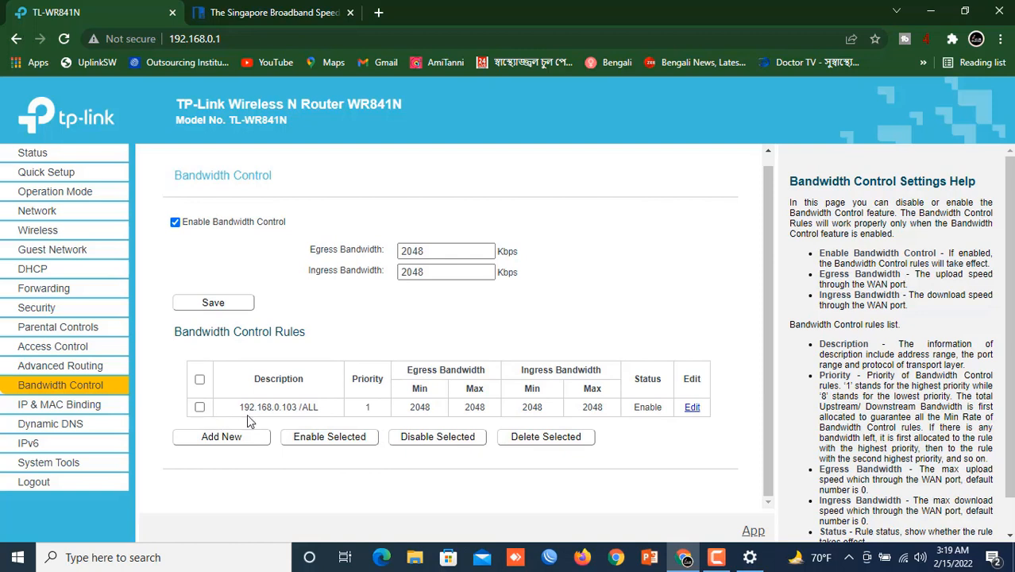
pyautogui.click(693, 409)
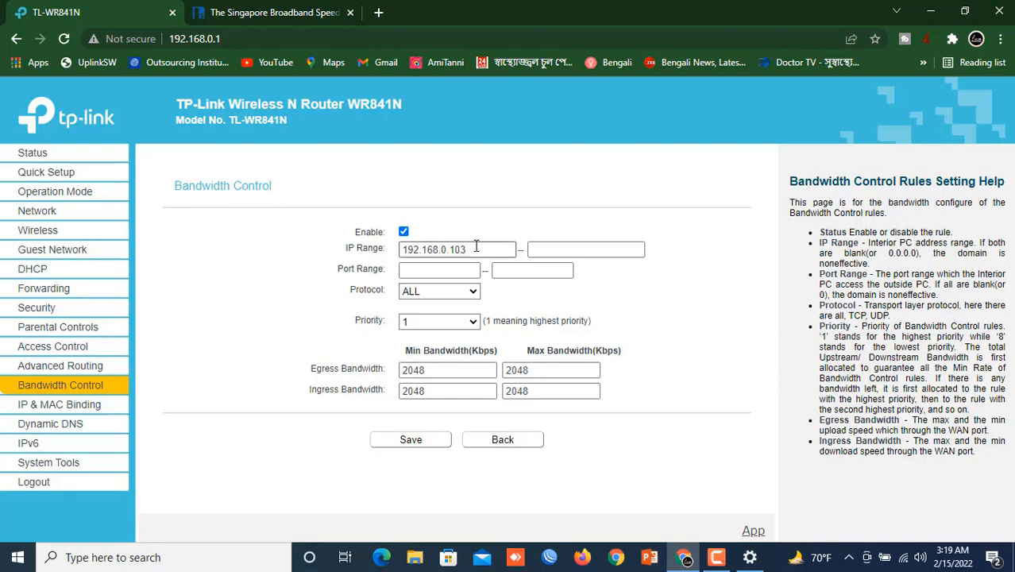
pyautogui.click(468, 322)
pyautogui.click(471, 326)
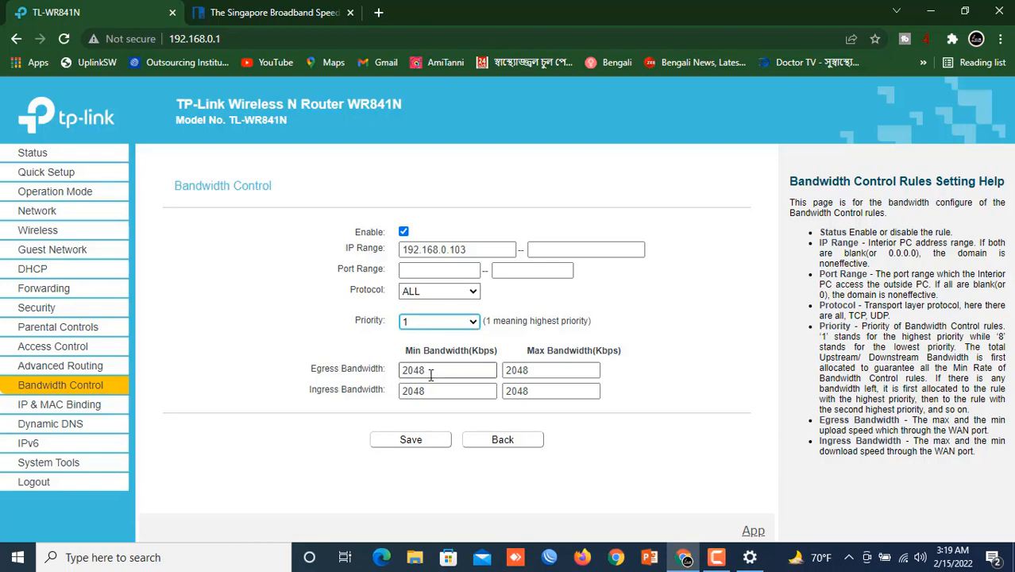
pyautogui.click(271, 11)
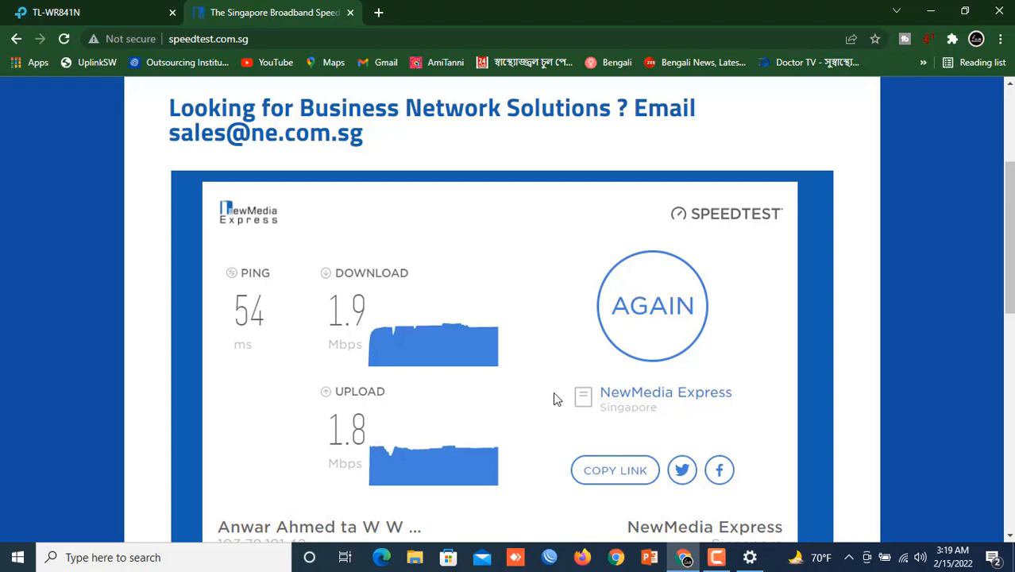
pyautogui.click(69, 10)
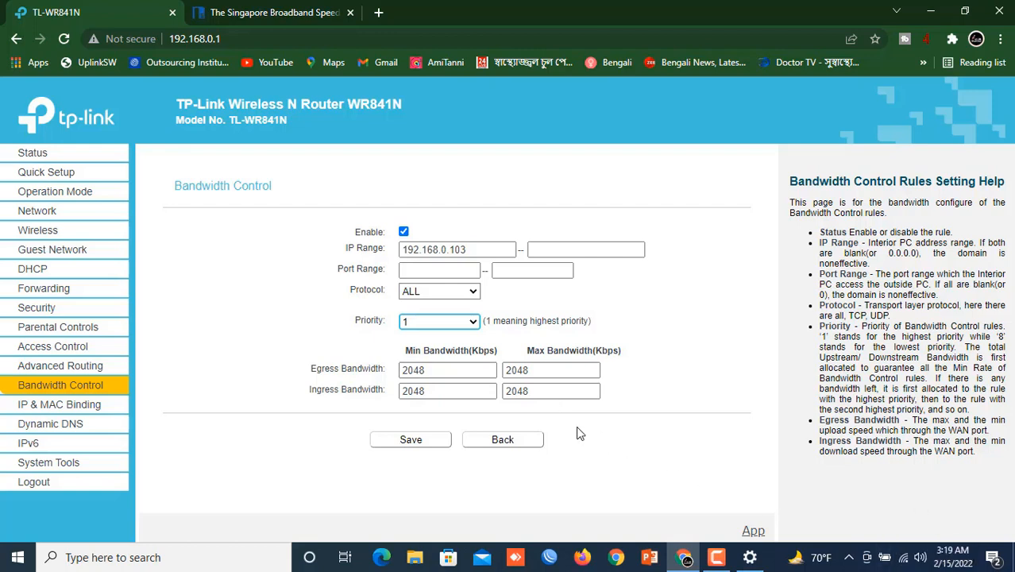
# - Set the rule's minimum and maximum egress bandwidth to 1024 Kbps each
pyautogui.doubleClick(432, 370)
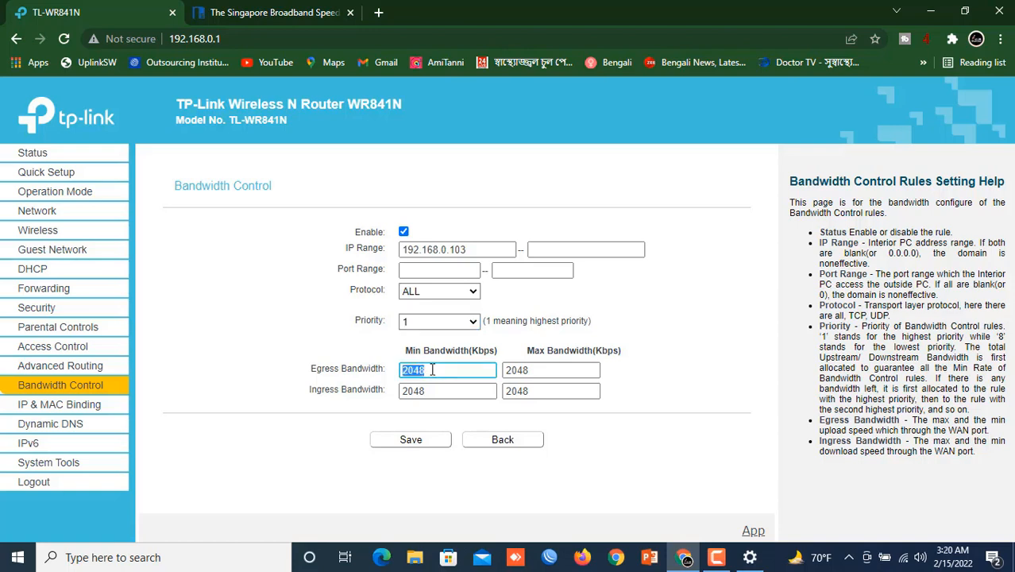
pyautogui.write('10')
pyautogui.doubleClick(432, 370)
pyautogui.hotkey('ctrl', 'c')
pyautogui.doubleClick(559, 369)
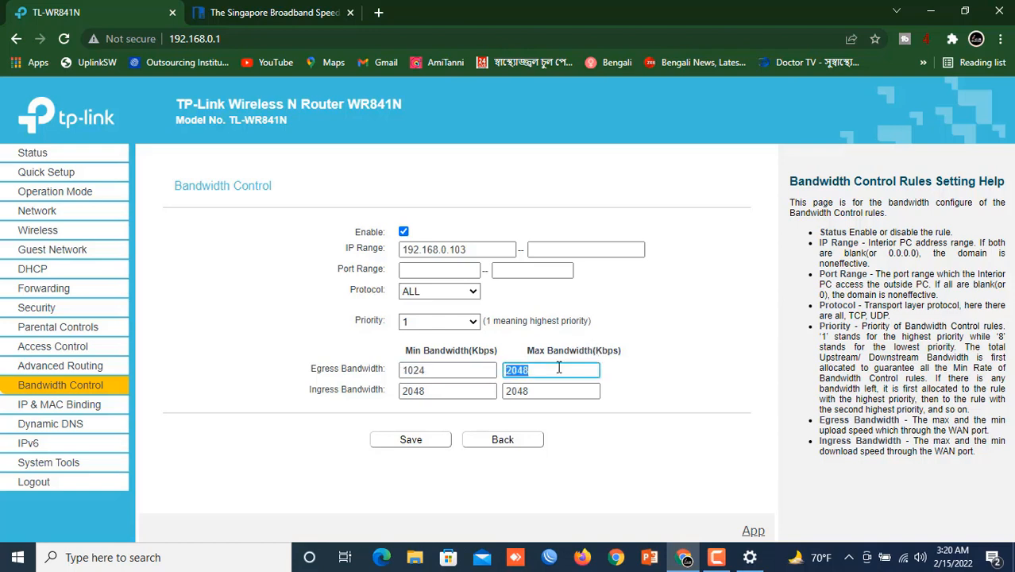
pyautogui.hotkey('ctrl', 'v')
# - Set the rule's minimum and maximum ingress bandwidth to 1024 Kbps each and save the rule
pyautogui.doubleClick(444, 392)
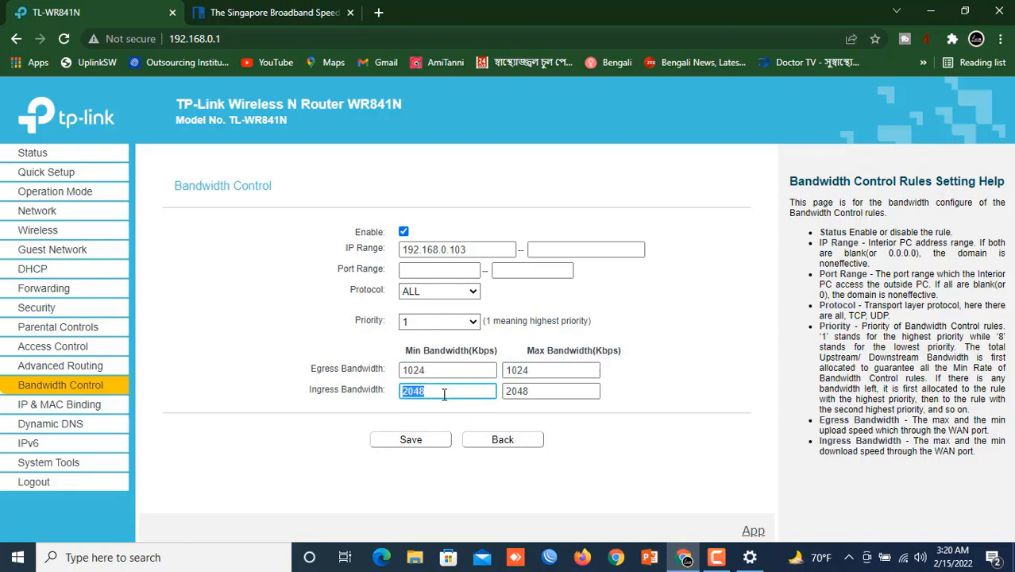
pyautogui.hotkey('ctrl', 'v')
pyautogui.doubleClick(539, 392)
pyautogui.hotkey('ctrl', 'v')
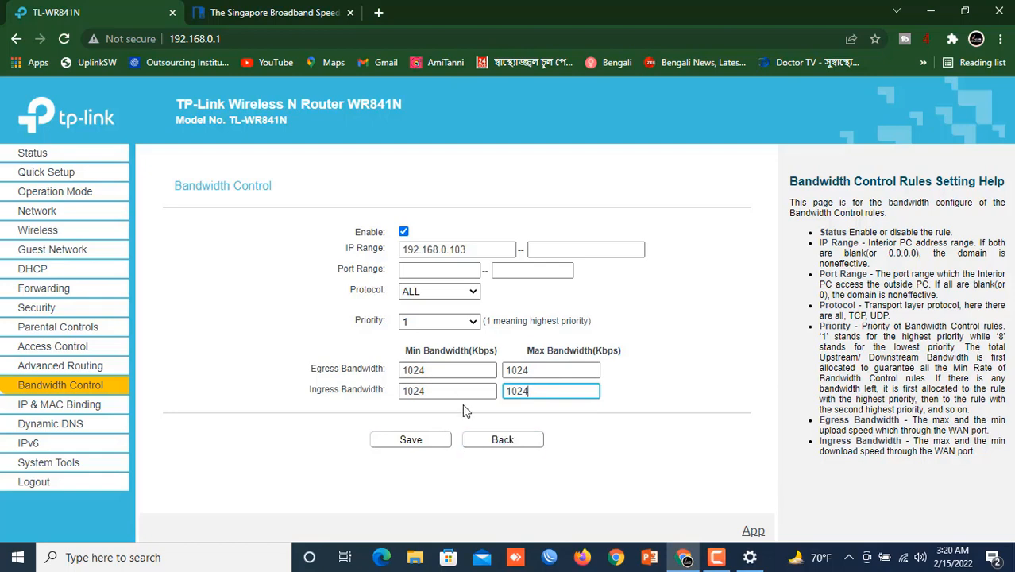
pyautogui.click(410, 442)
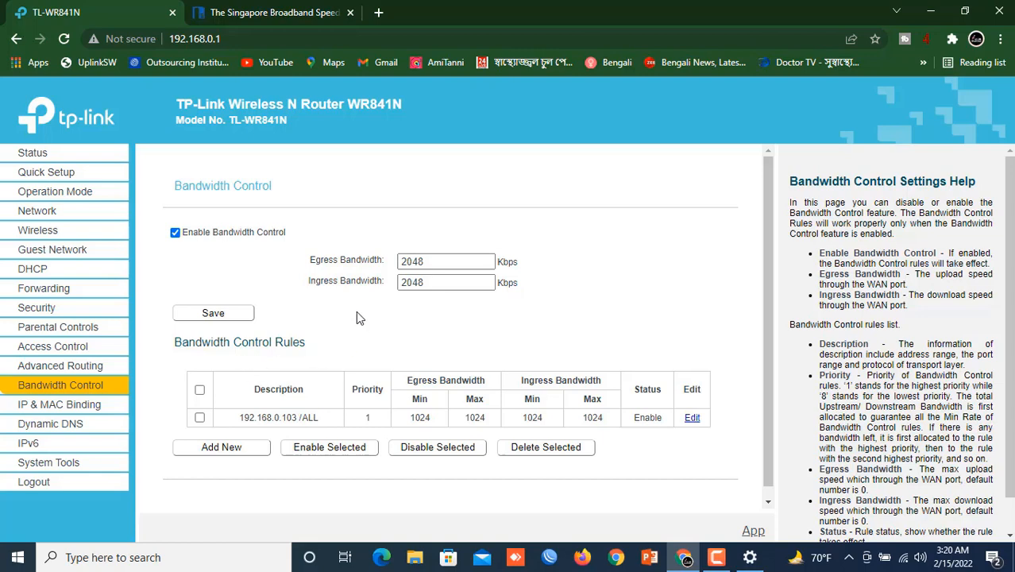
# - Rerun the Singapore Broadband Speed Test to check the 1024 Kbps limit, and return to the router's administration page
pyautogui.click(273, 10)
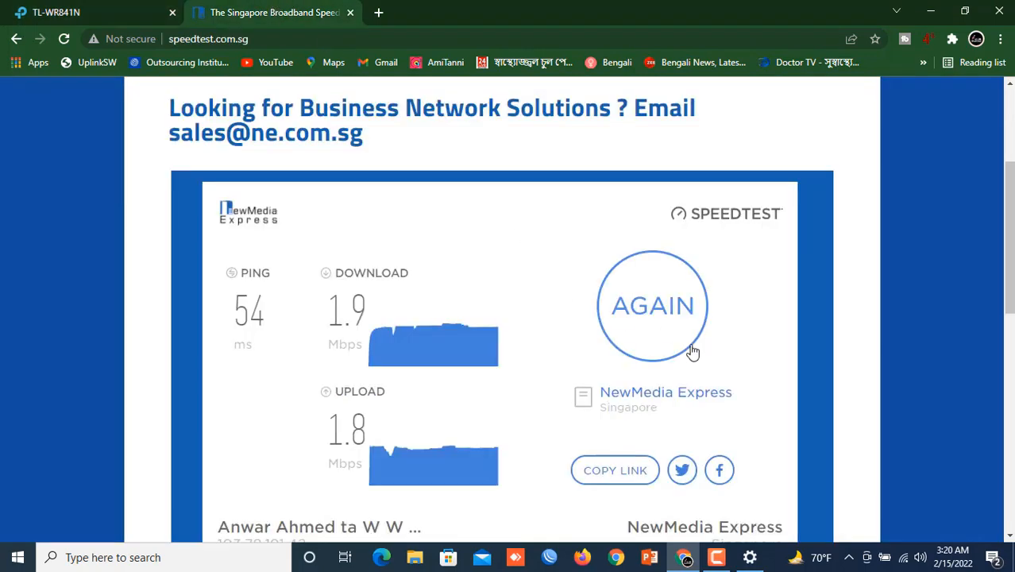
pyautogui.click(653, 309)
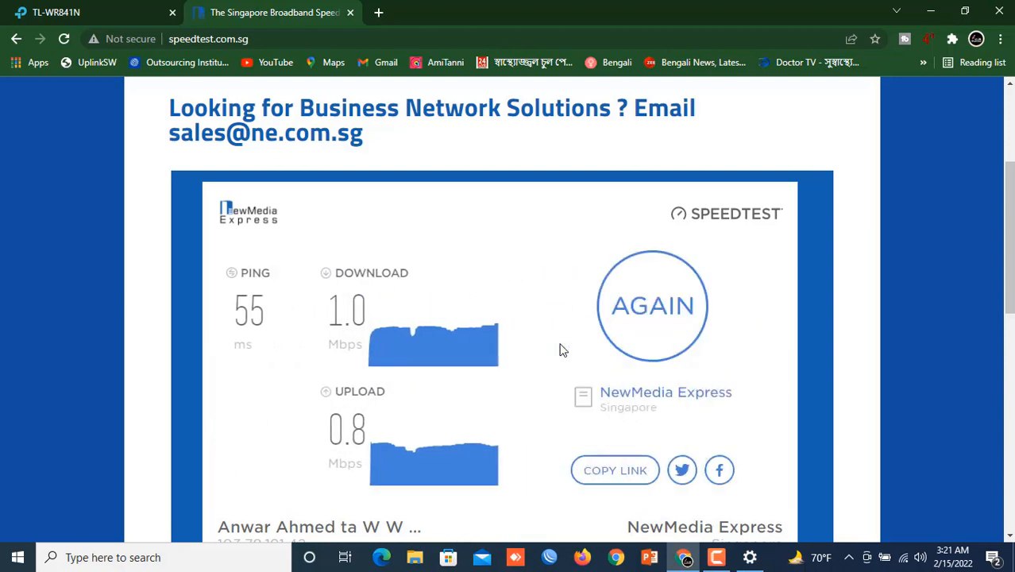
pyautogui.click(73, 10)
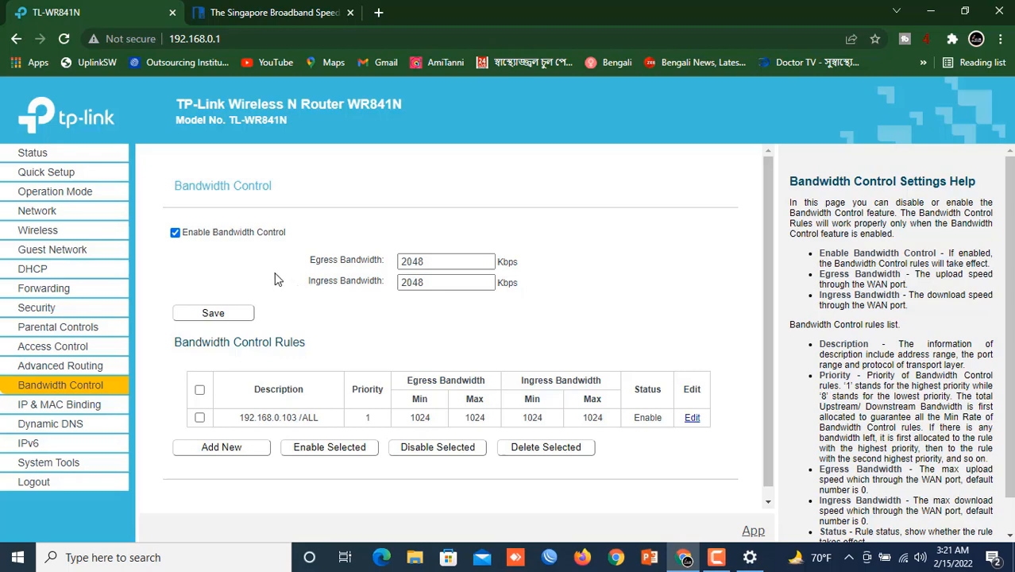
# - Look up the Galaxy-M62 client's MAC address and assigned IP in the router's DHCP clients list
pyautogui.click(38, 268)
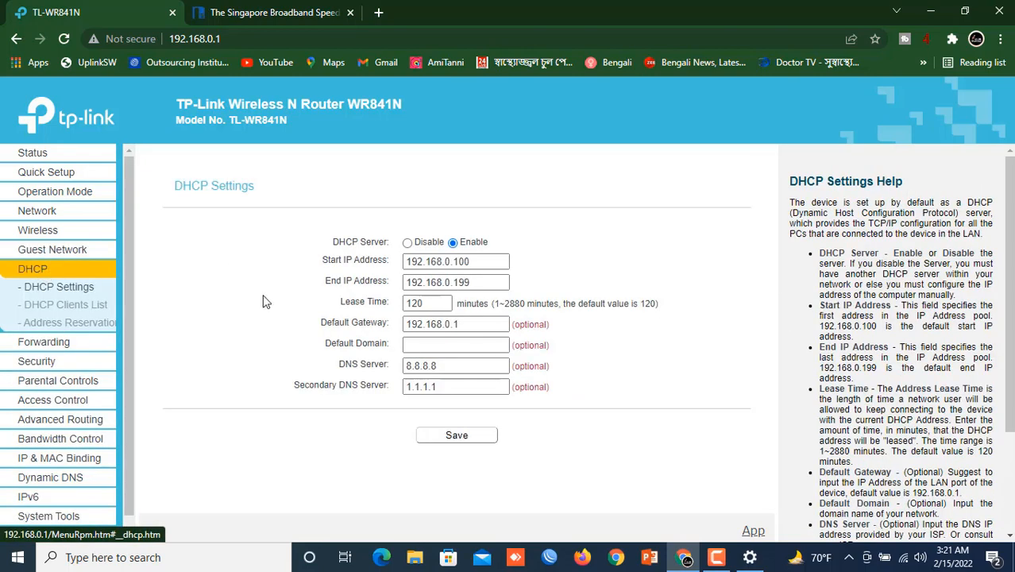
pyautogui.click(66, 306)
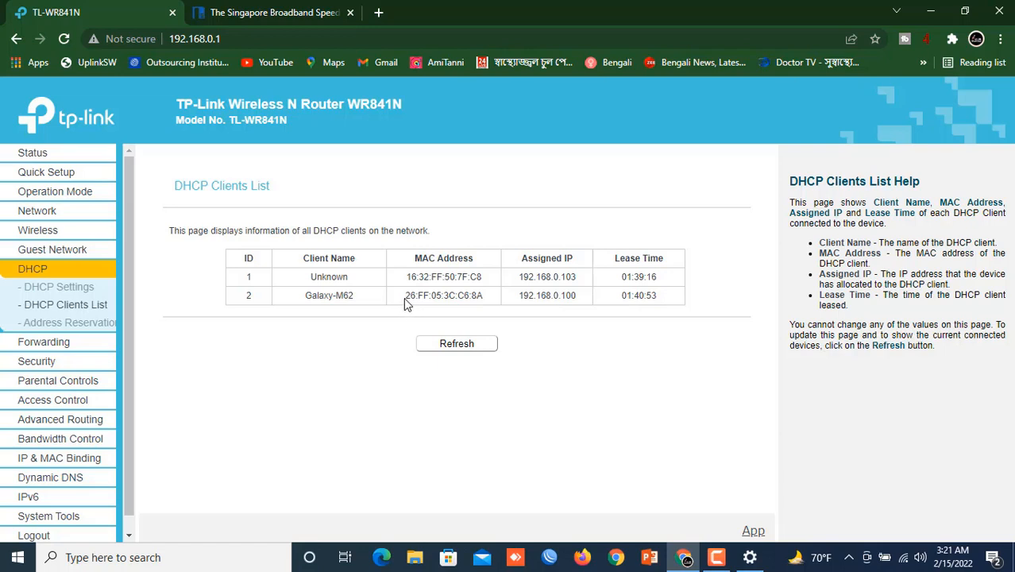
pyautogui.moveTo(406, 296); pyautogui.dragTo(592, 299)
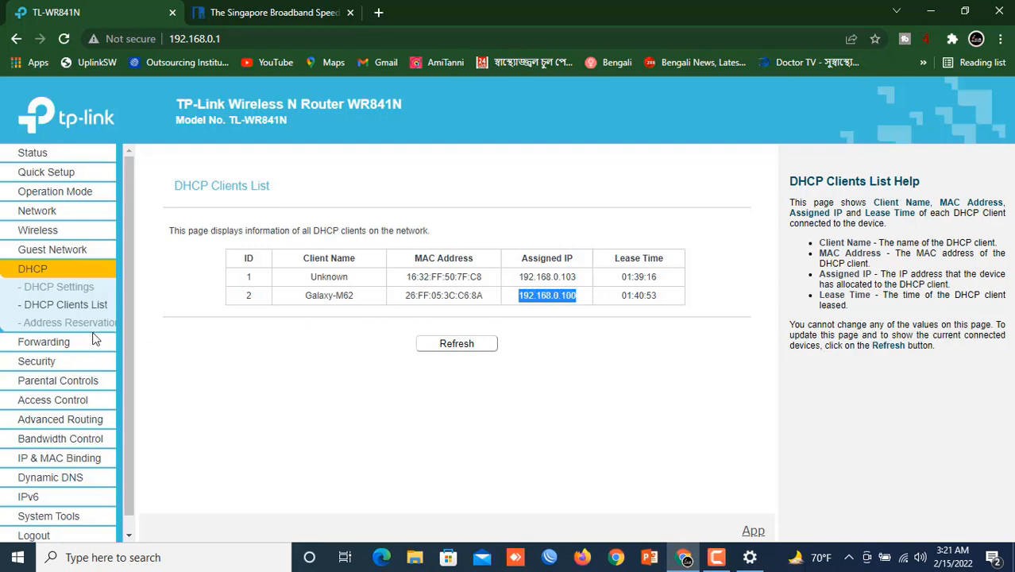
# - Open a new DHCP address reservation entry and review its MAC address, IP address and status fields without filling them
pyautogui.click(54, 326)
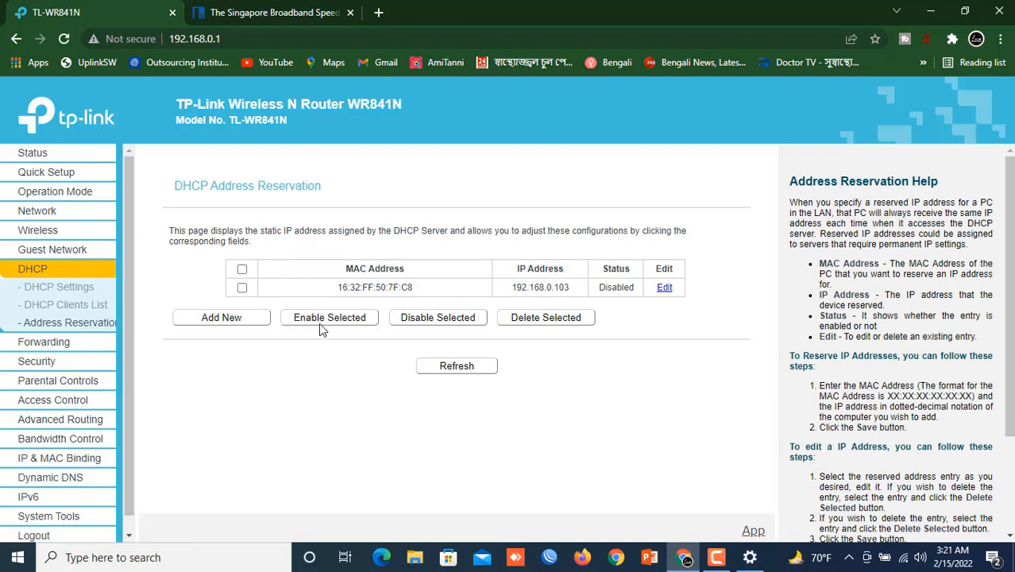
pyautogui.click(216, 317)
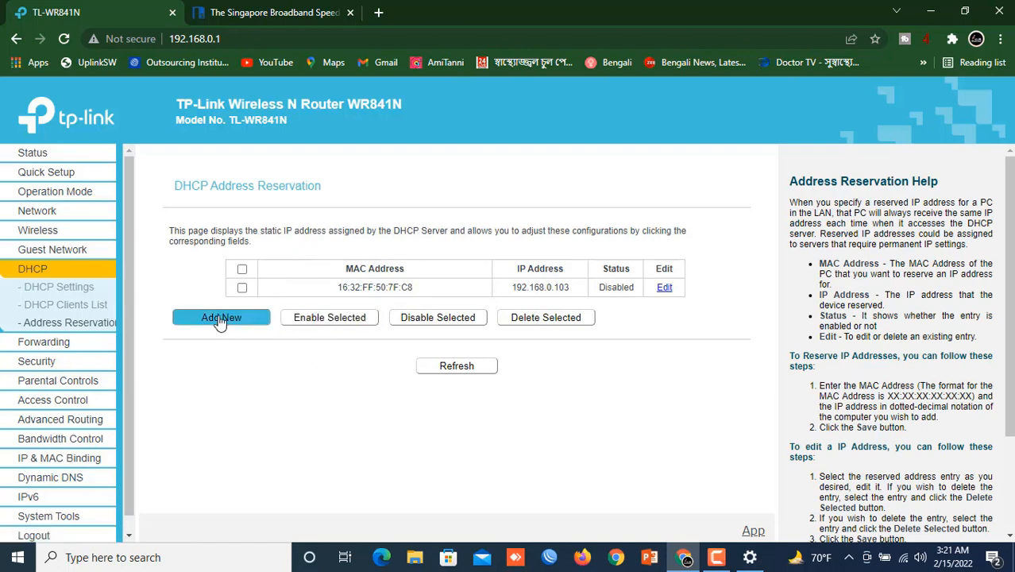
pyautogui.click(414, 263)
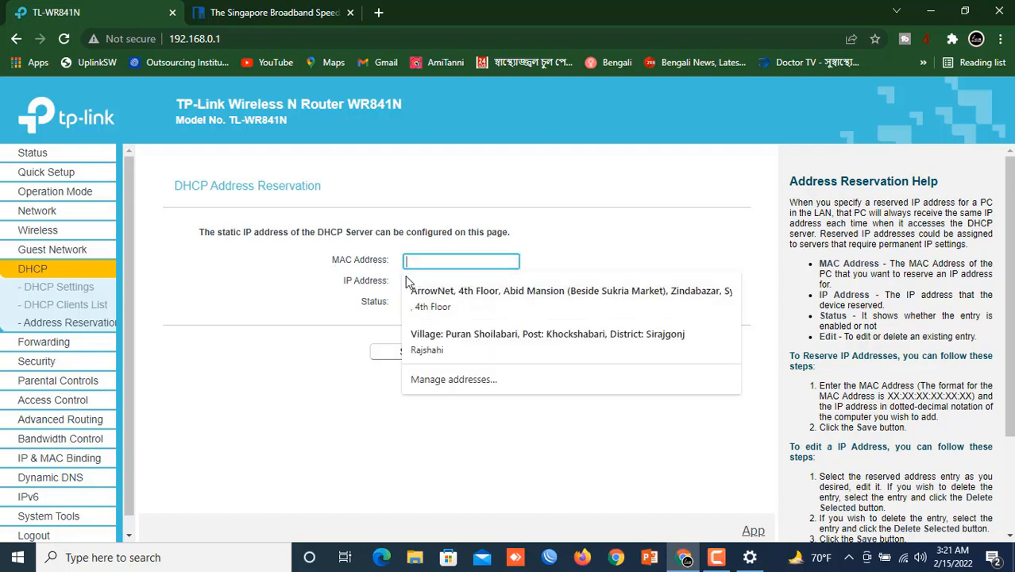
pyautogui.click(318, 290)
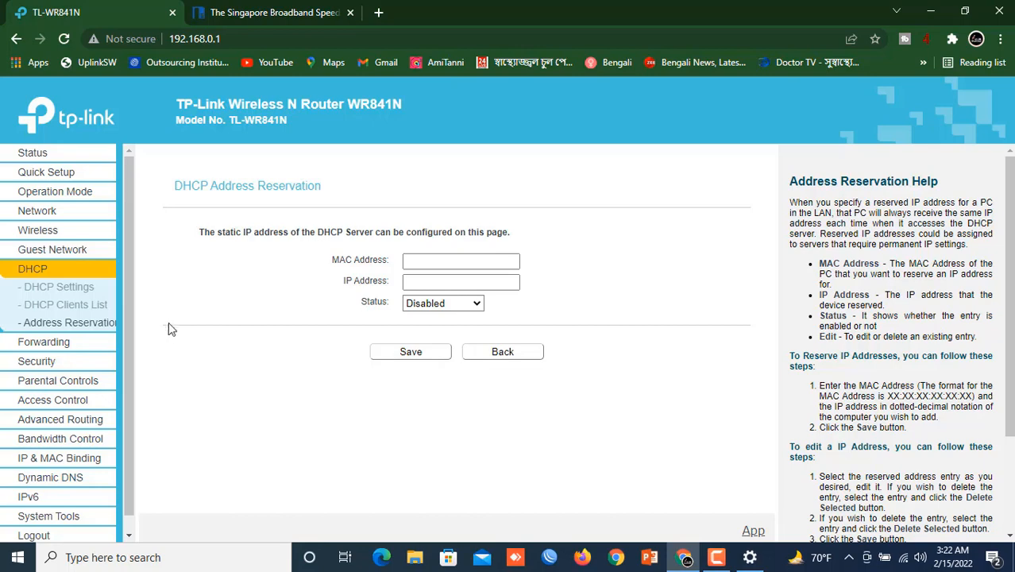
# - Open a new bandwidth control rule and review its blank IP range and bandwidth fields
pyautogui.click(69, 445)
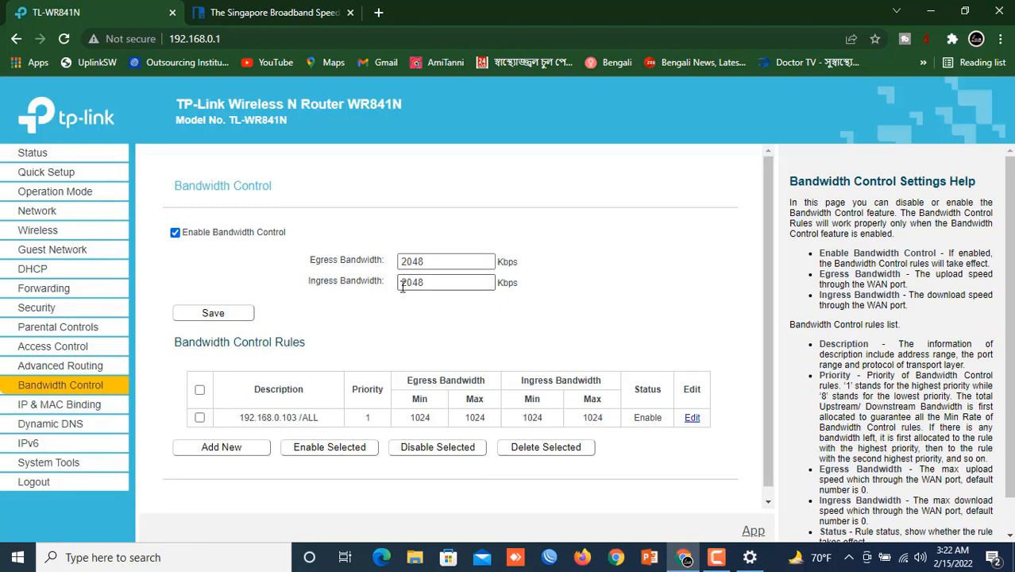
pyautogui.scroll(-1, 350, 366)
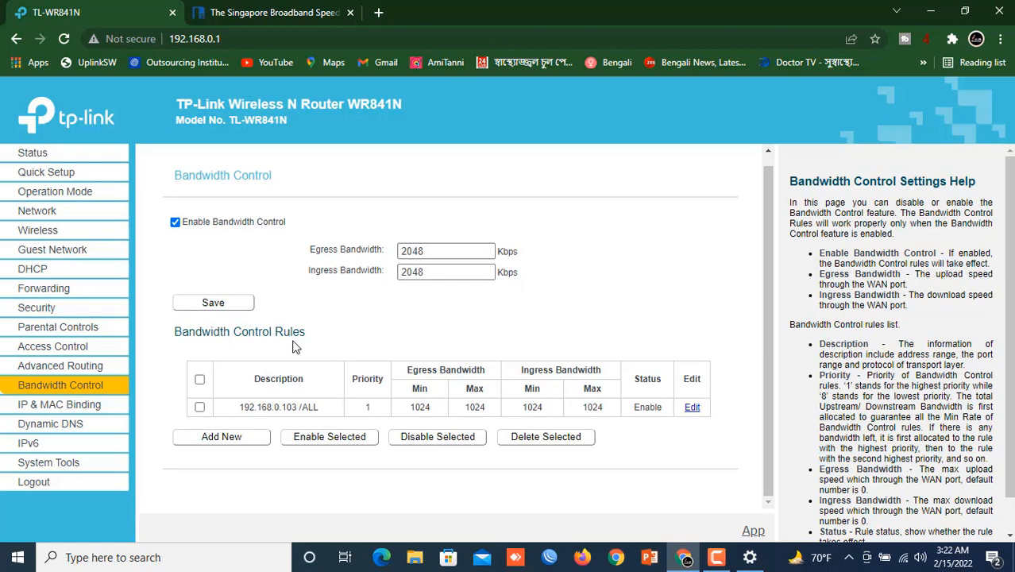
pyautogui.click(227, 443)
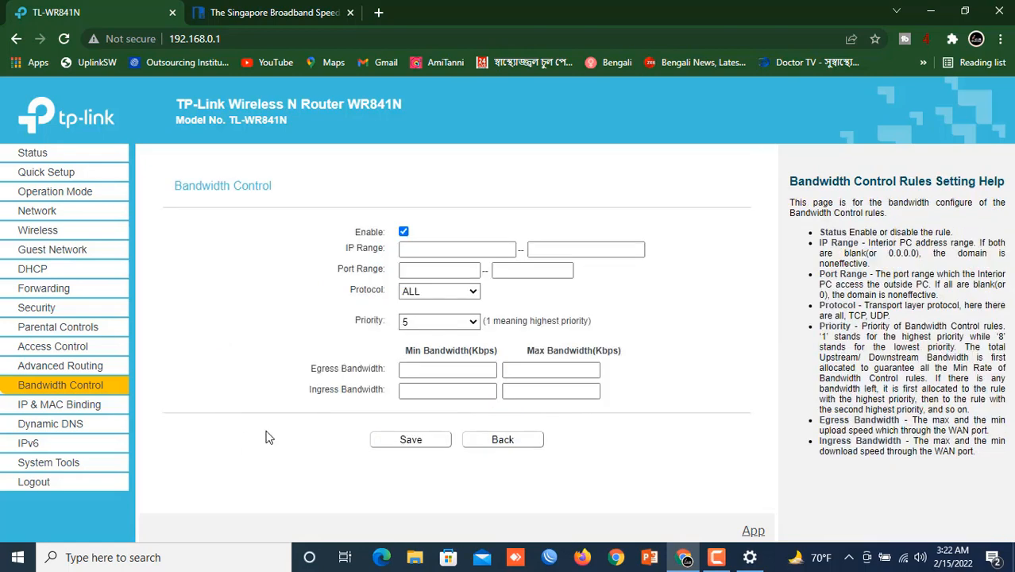
pyautogui.click(415, 250)
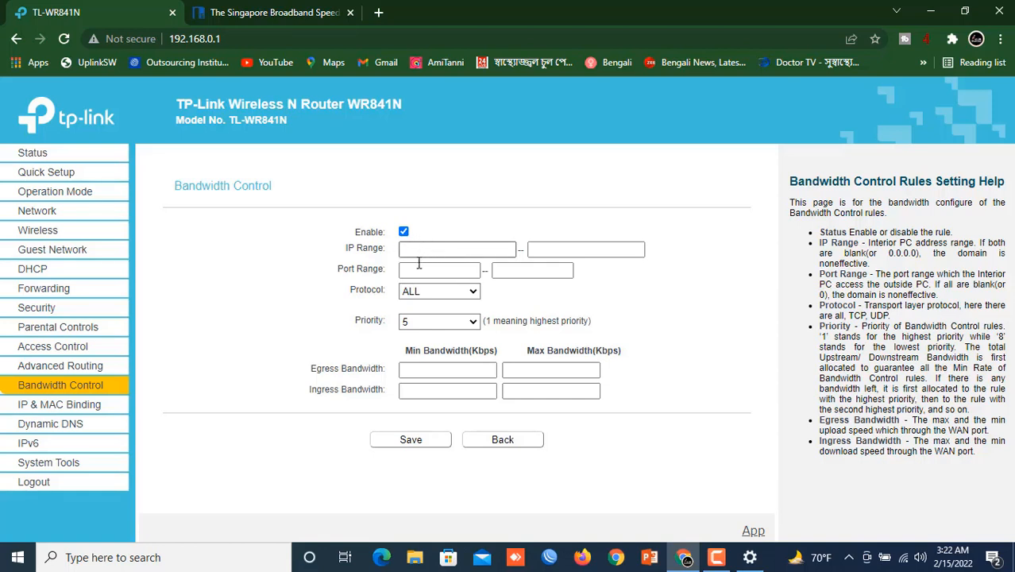